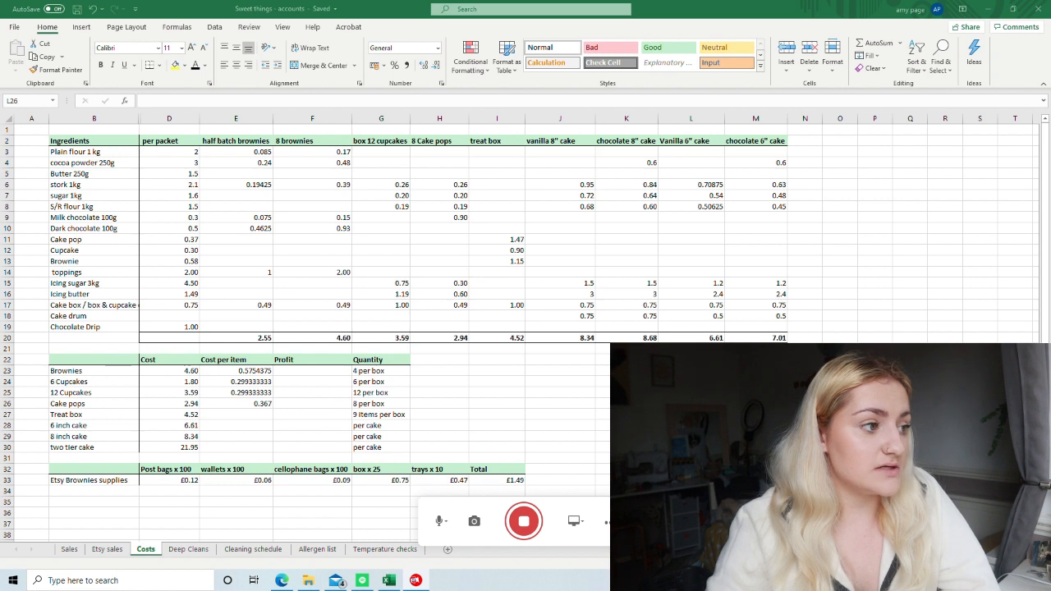
Step: Examine the plain flour formula for 8 brownies and the ingredients list down to the chocolate drip
{"action": "double_click", "coordinate": [298, 152]}
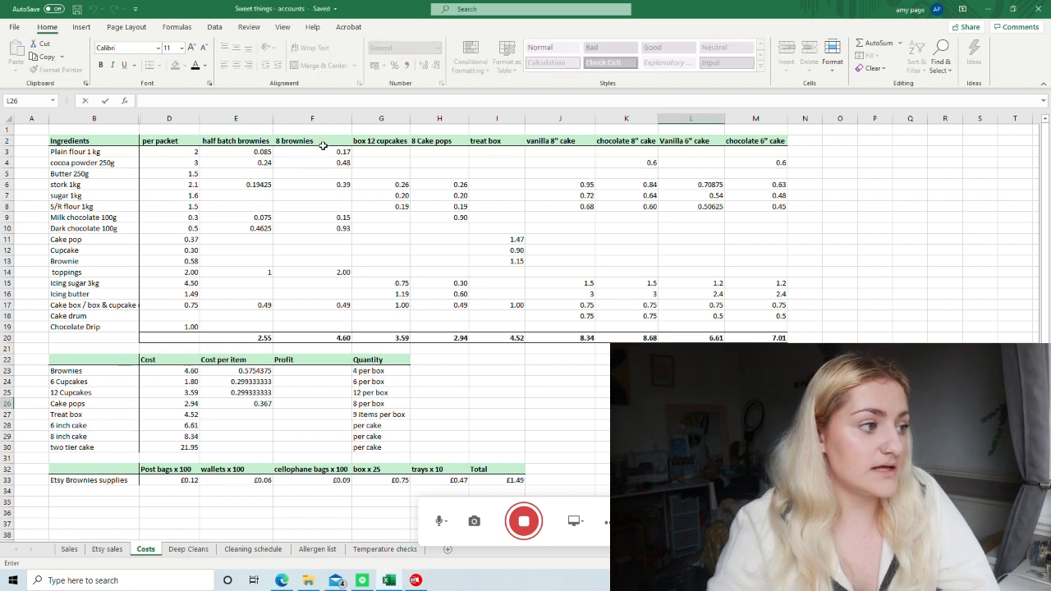
{"action": "left_click", "coordinate": [323, 148]}
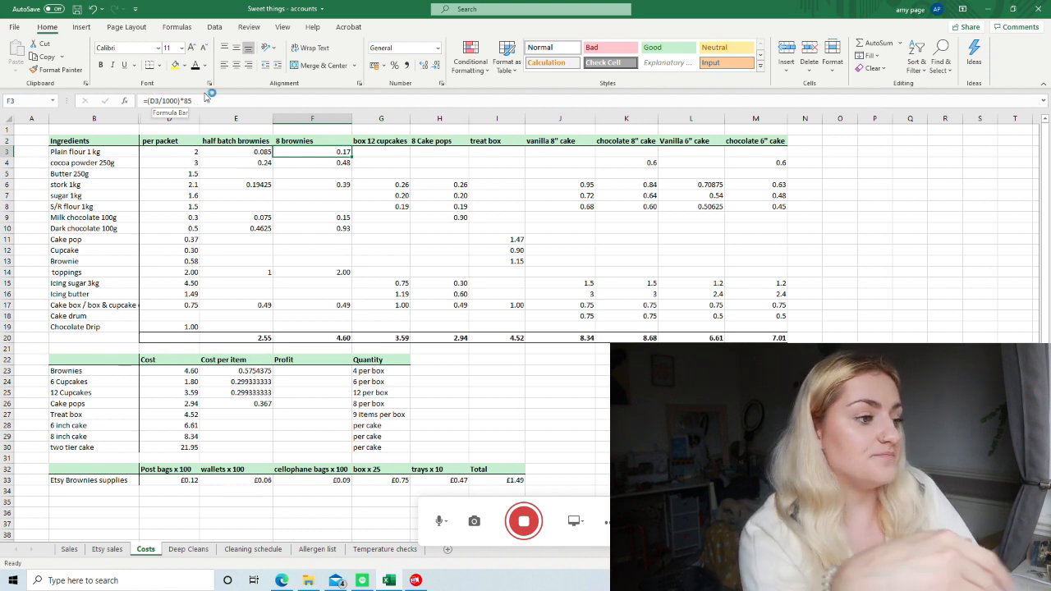
{"action": "left_click", "coordinate": [325, 173]}
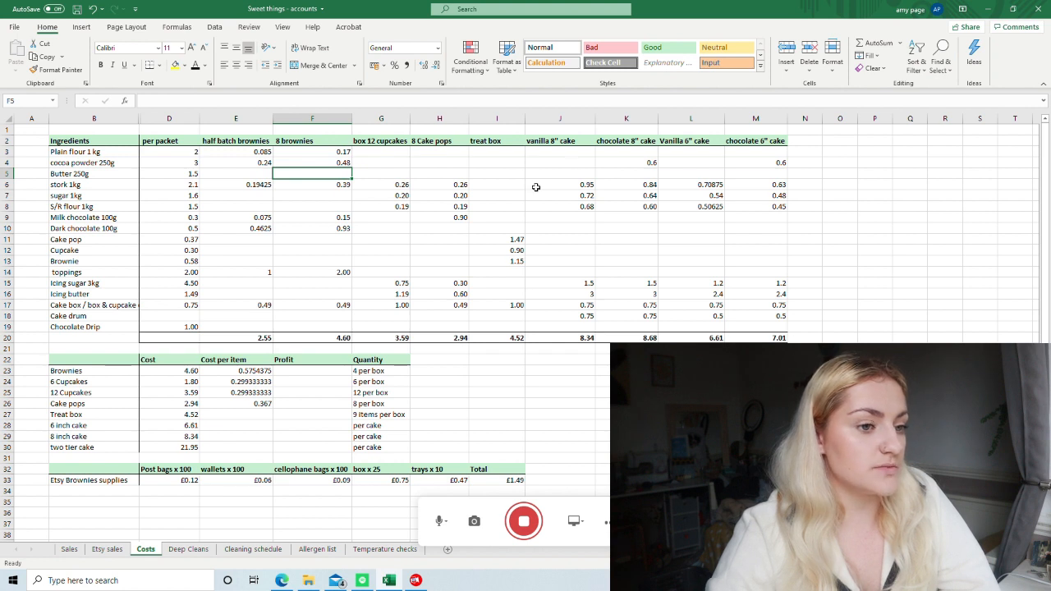
{"action": "left_click", "coordinate": [832, 173]}
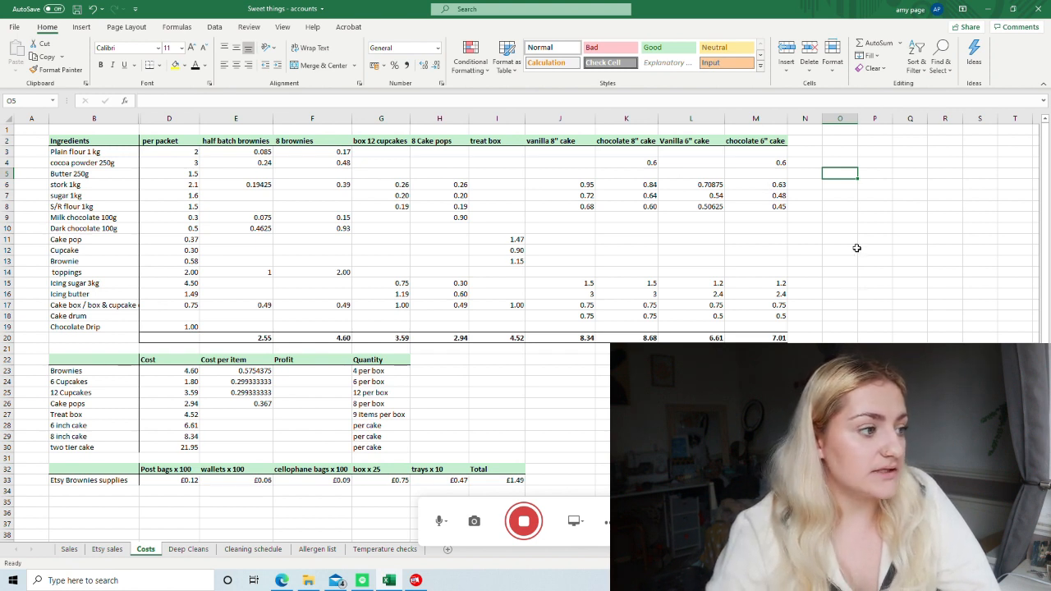
{"action": "left_click", "coordinate": [332, 145]}
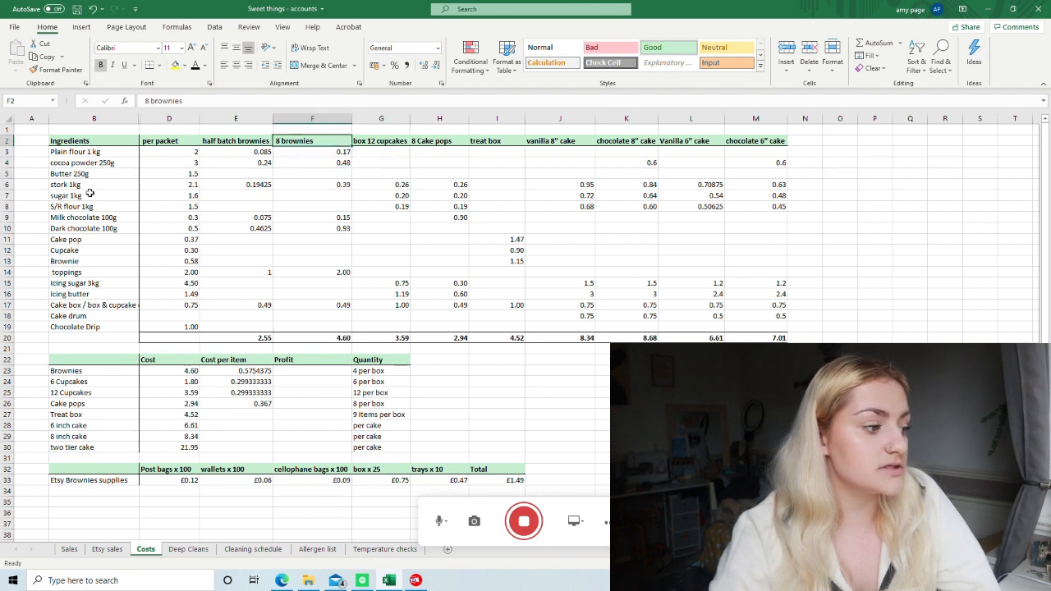
{"action": "left_click", "coordinate": [105, 162]}
{"action": "left_click", "coordinate": [103, 152]}
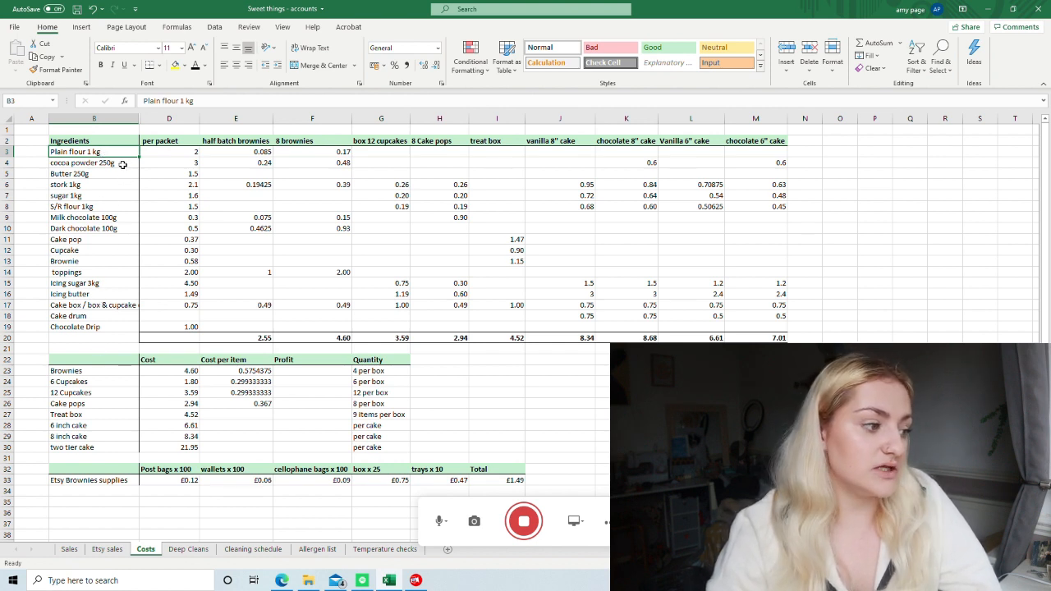
{"action": "left_click", "coordinate": [92, 305]}
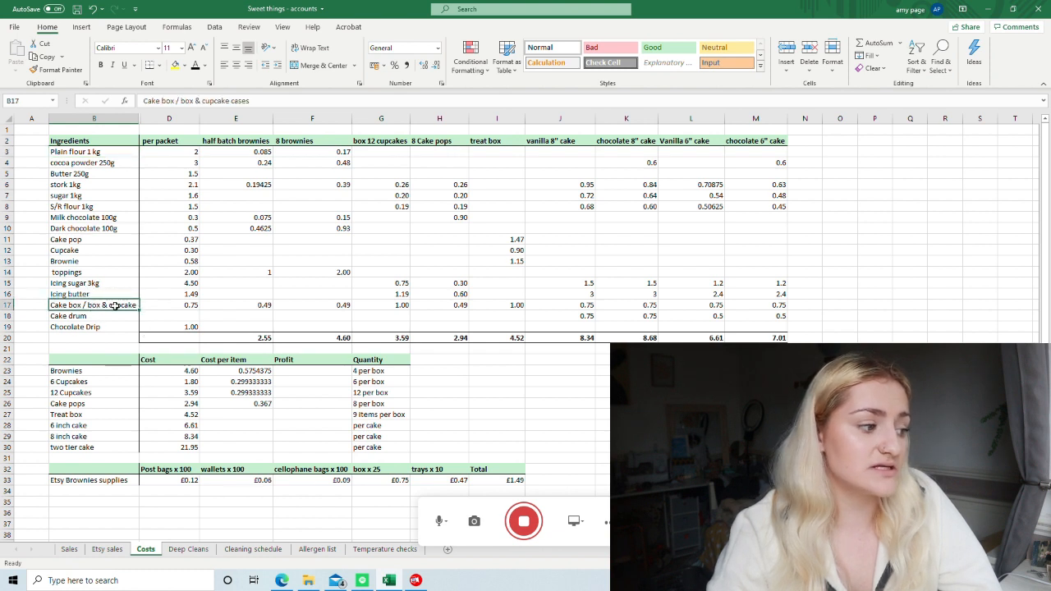
{"action": "left_click", "coordinate": [88, 327]}
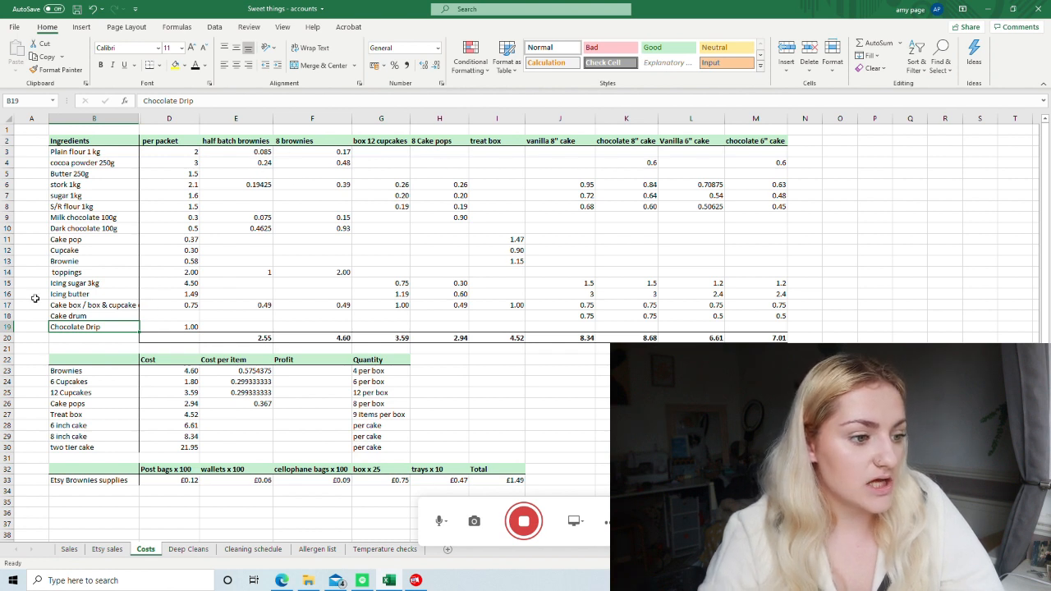
Step: Examine the icing butter and icing sugar cost formulas for the 8-inch and 6-inch cakes
{"action": "left_click", "coordinate": [456, 251]}
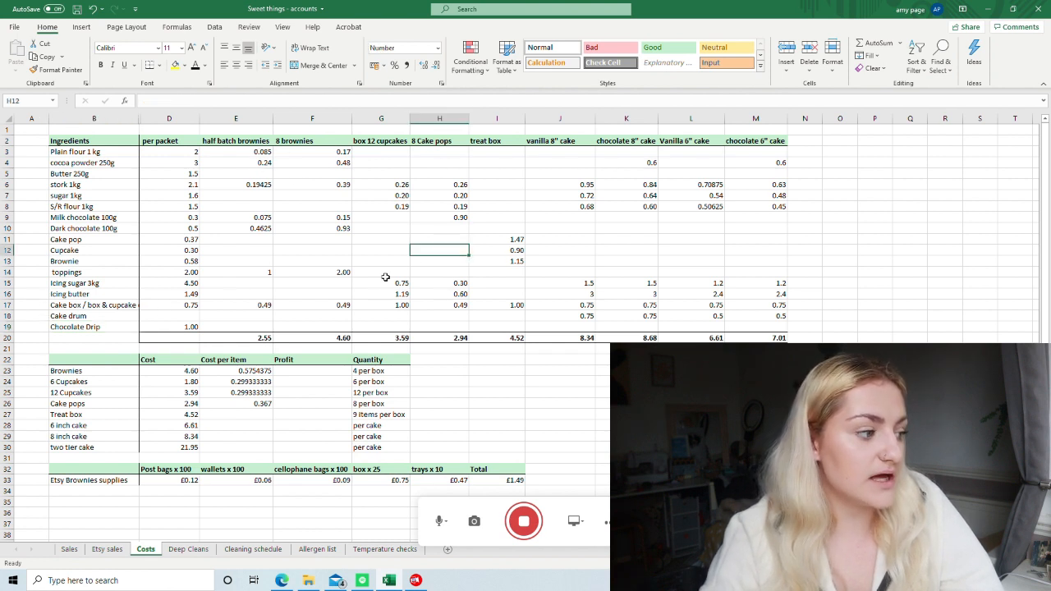
{"action": "left_click", "coordinate": [567, 292]}
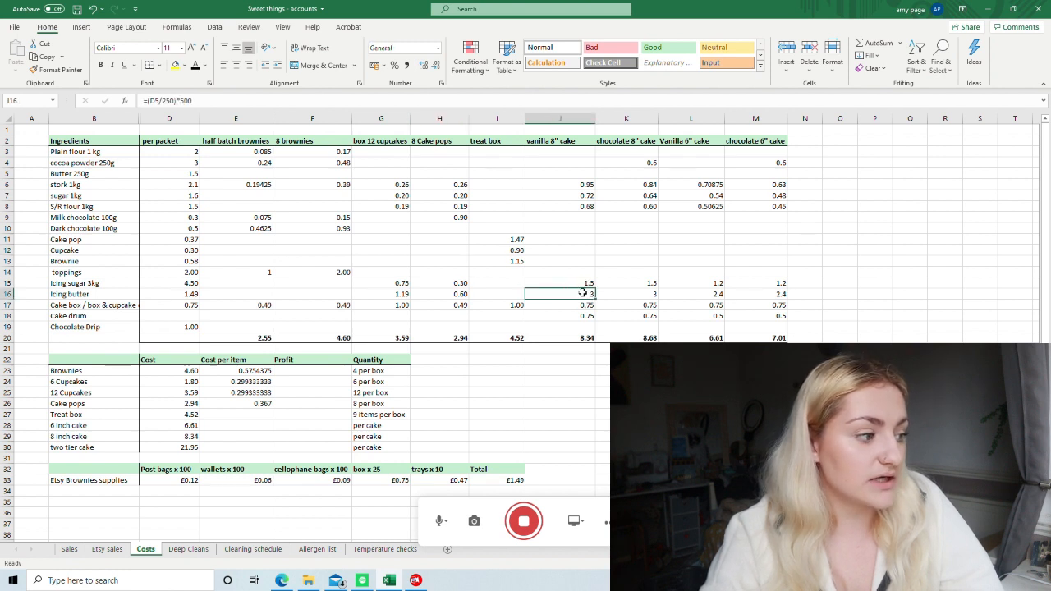
{"action": "left_click", "coordinate": [582, 284]}
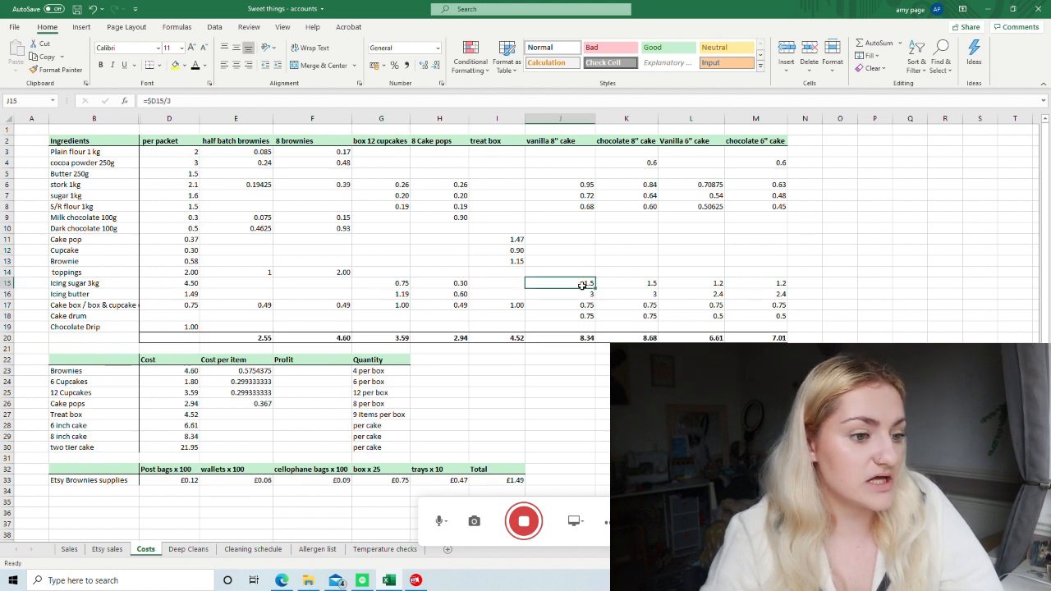
{"action": "left_click", "coordinate": [635, 286]}
{"action": "left_click", "coordinate": [707, 283]}
{"action": "left_click", "coordinate": [762, 282]}
{"action": "left_click", "coordinate": [626, 359]}
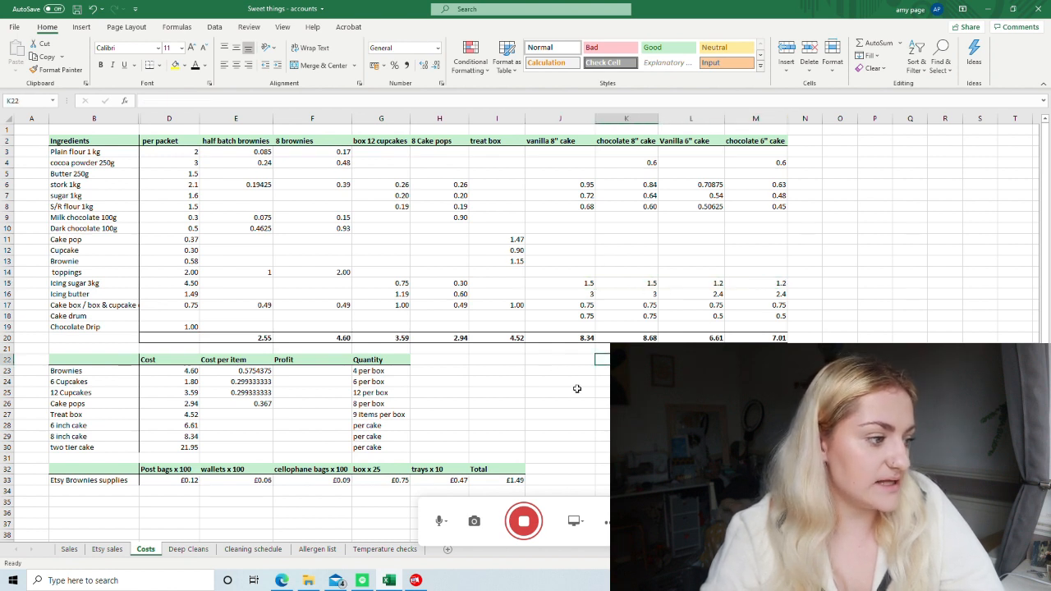
{"action": "left_click", "coordinate": [520, 413]}
Step: Examine the product summary table and the formulas behind the brownies' cost and cost per item
{"action": "scroll", "coordinate": [453, 437], "scroll_direction": "down", "scroll_amount": 2}
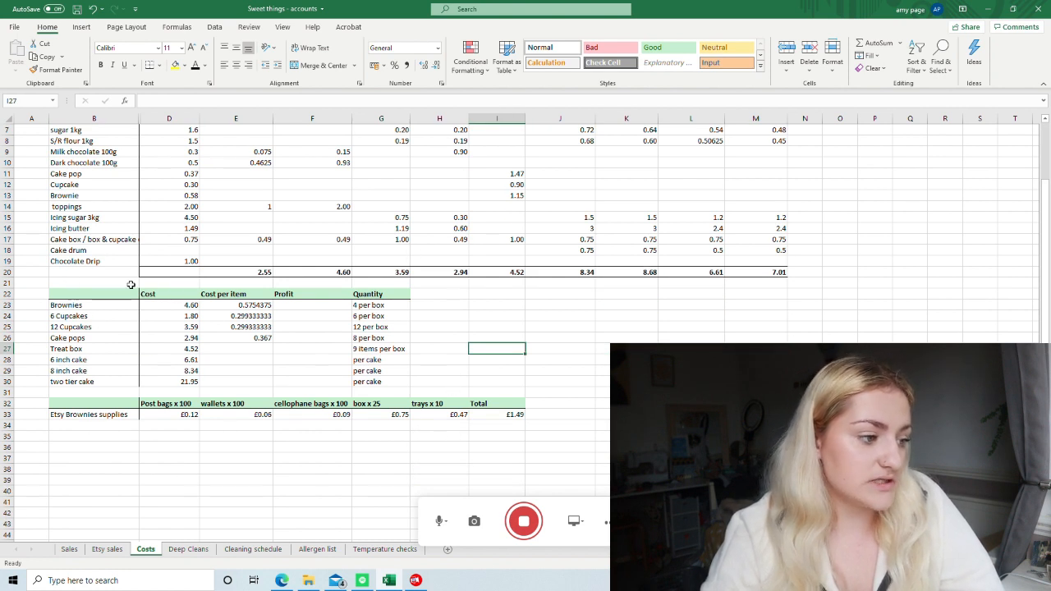
{"action": "scroll", "coordinate": [158, 313], "scroll_direction": "down", "scroll_amount": 1}
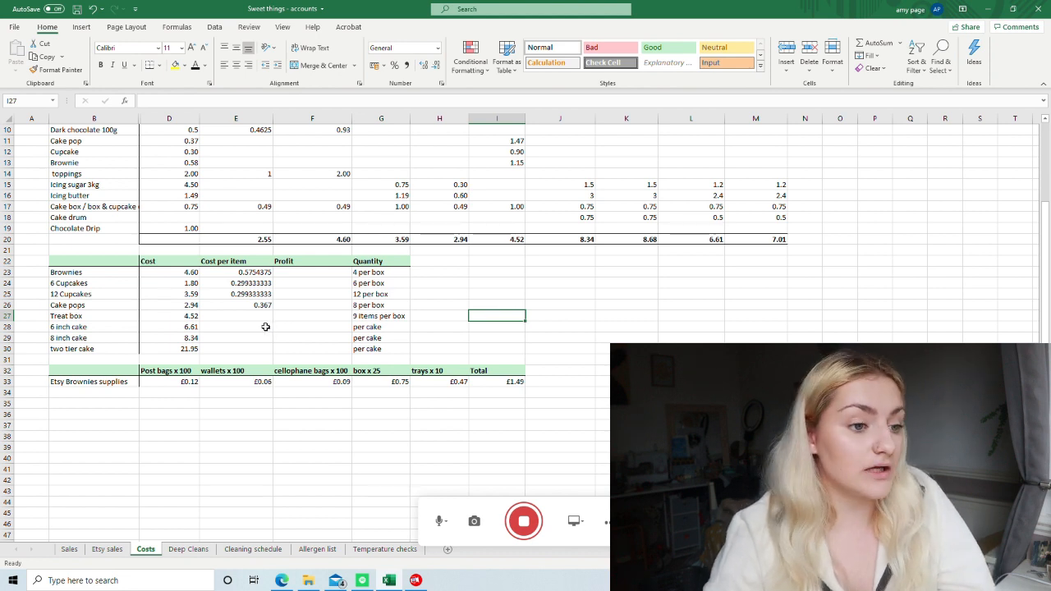
{"action": "left_click", "coordinate": [474, 282]}
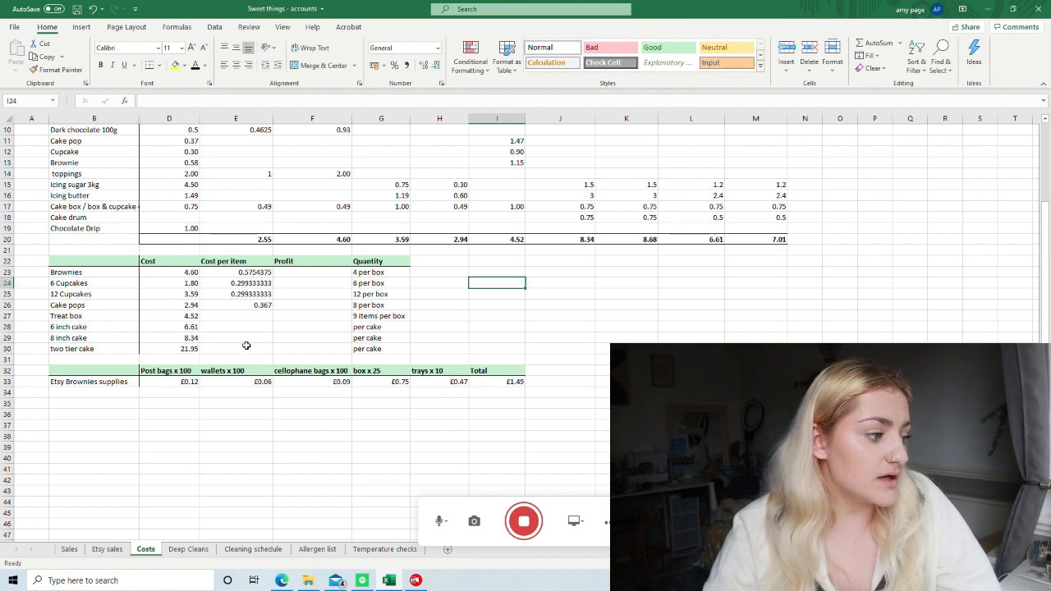
{"action": "left_click", "coordinate": [79, 272]}
{"action": "scroll", "coordinate": [167, 279], "scroll_direction": "up", "scroll_amount": 2}
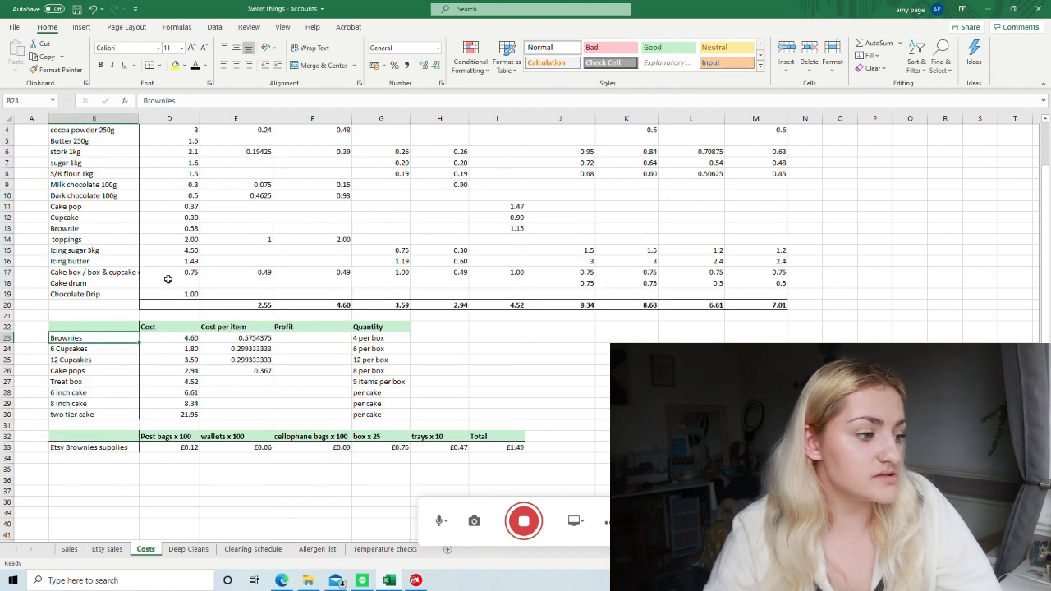
{"action": "left_click", "coordinate": [184, 339]}
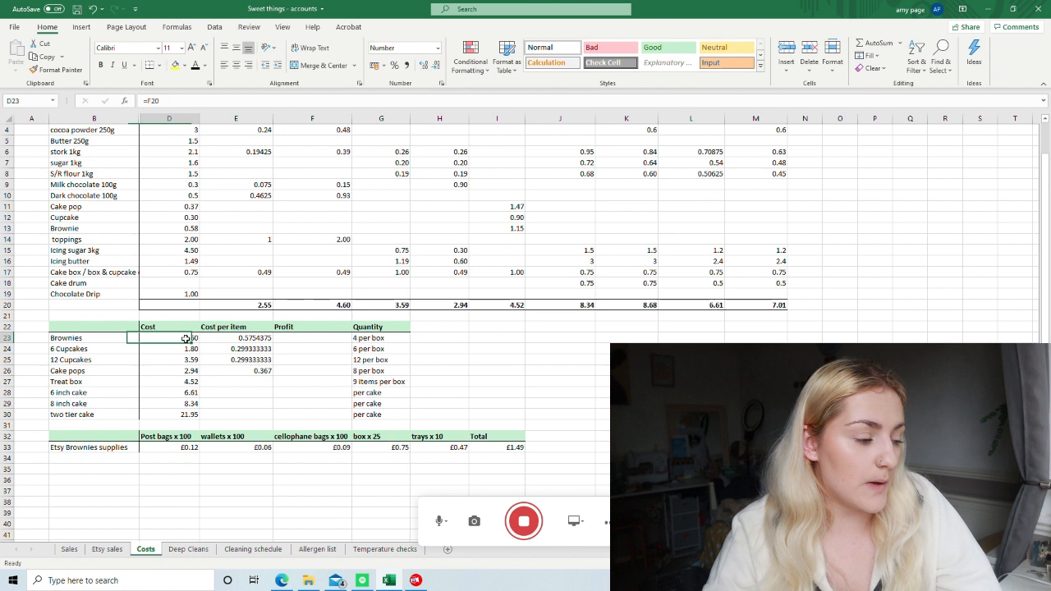
{"action": "scroll", "coordinate": [325, 298], "scroll_direction": "up", "scroll_amount": 1}
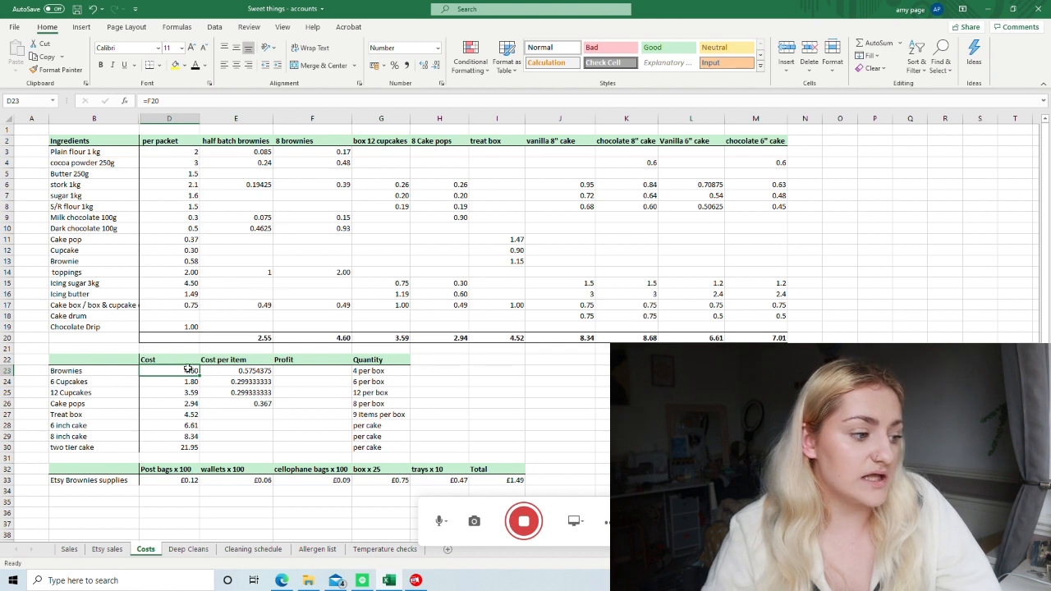
{"action": "left_click", "coordinate": [252, 370]}
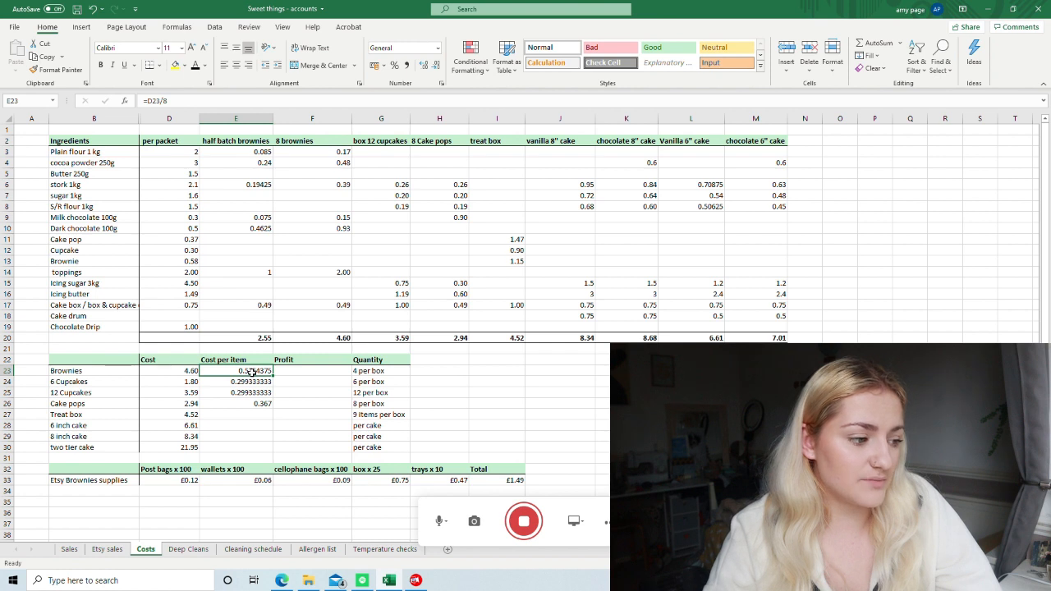
Step: Calculate the brownies' profit in F23 as 2.5 minus their cost per item, using =2.5-E23
{"action": "left_click", "coordinate": [299, 373]}
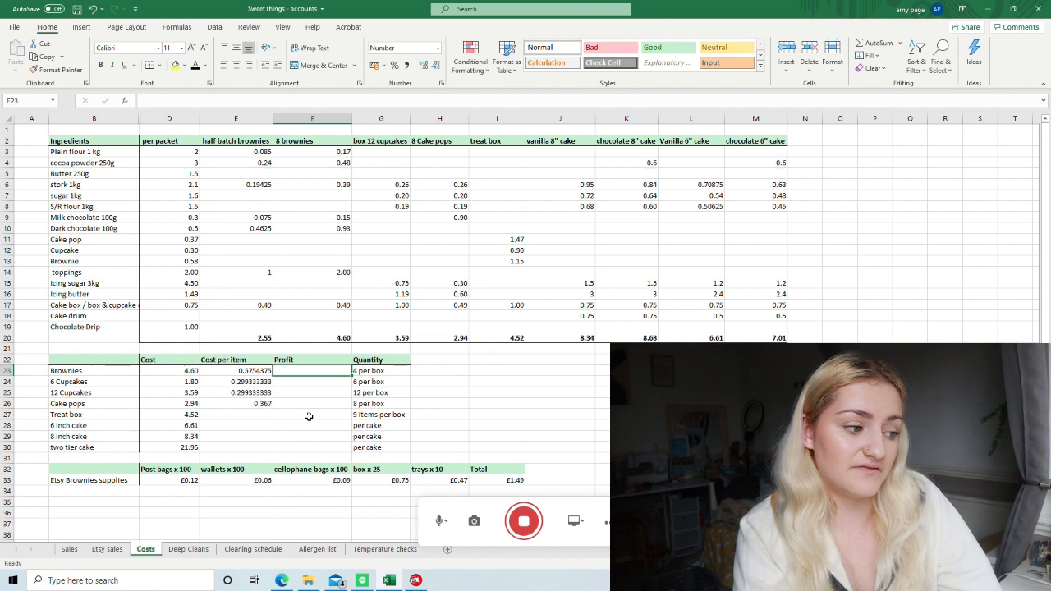
{"action": "type", "text": "=2.5-"}
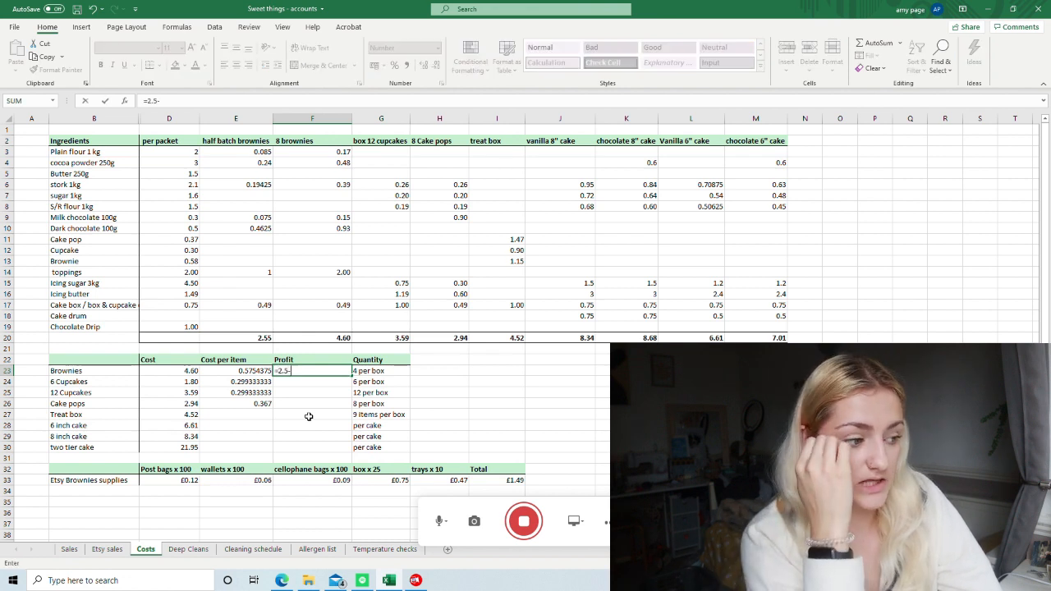
{"action": "left_click", "coordinate": [261, 370]}
{"action": "key", "text": "Return"}
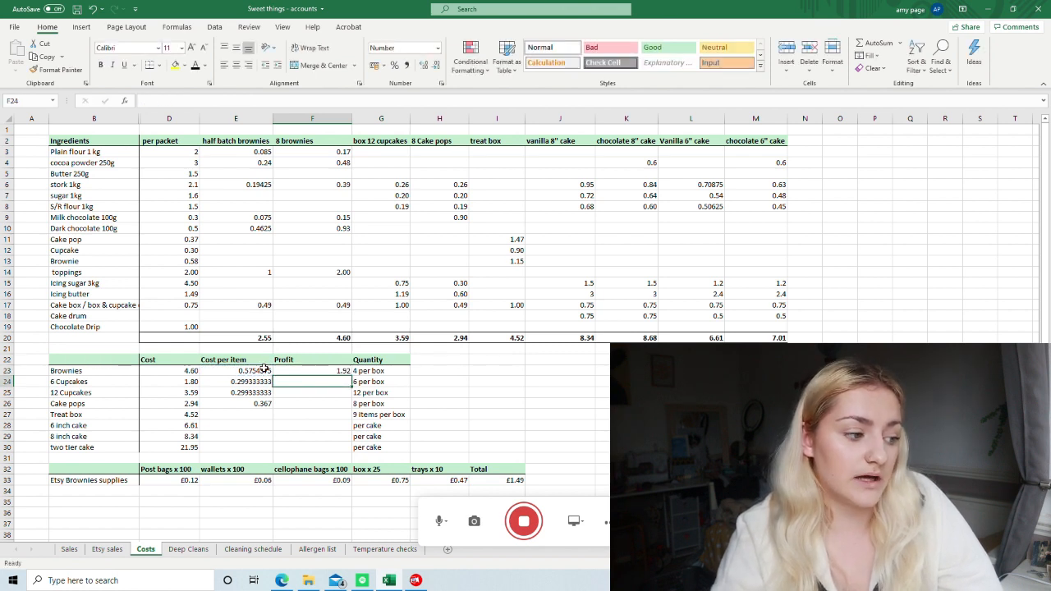
Step: Copy the brownies' profit formula down through the 6 cupcakes, 12 cupcakes and cake pops rows
{"action": "left_click", "coordinate": [337, 370]}
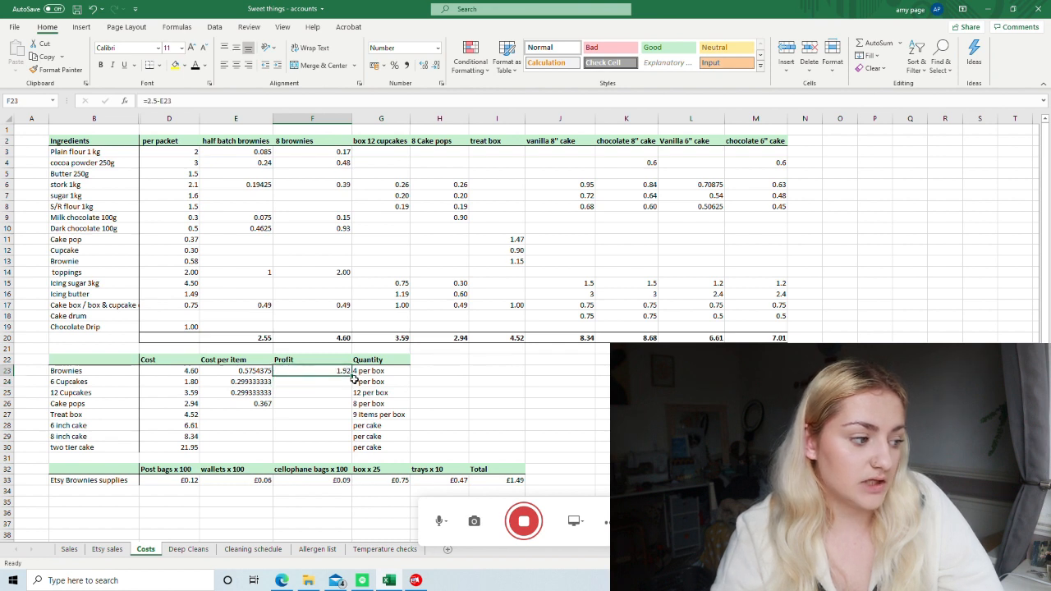
{"action": "left_click_drag", "start_coordinate": [352, 376], "coordinate": [353, 401]}
{"action": "key", "text": "Down"}
{"action": "key", "text": "Down"}
{"action": "key", "text": "Down"}
{"action": "key", "text": "Down"}
{"action": "key", "text": "Down"}
{"action": "key", "text": "Down"}
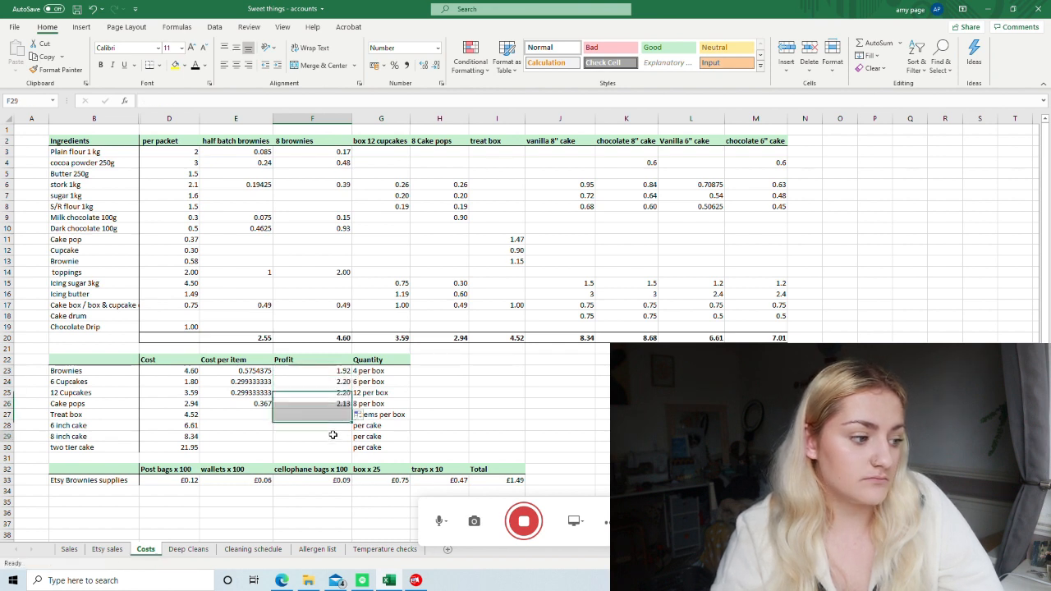
Step: Set the selling price to 2 in the profit formulas for 6 cupcakes and 12 cupcakes, giving =2-E24 and =2-E25
{"action": "left_click", "coordinate": [341, 371]}
{"action": "left_click", "coordinate": [339, 381]}
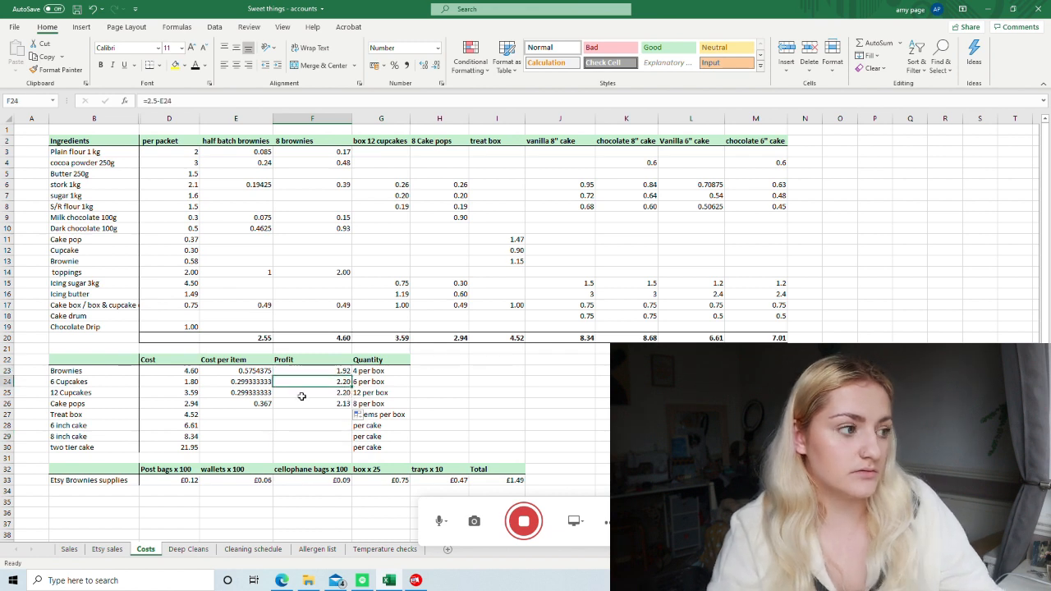
{"action": "left_click", "coordinate": [156, 100]}
{"action": "key", "text": "BackSpace"}
{"action": "key", "text": "BackSpace"}
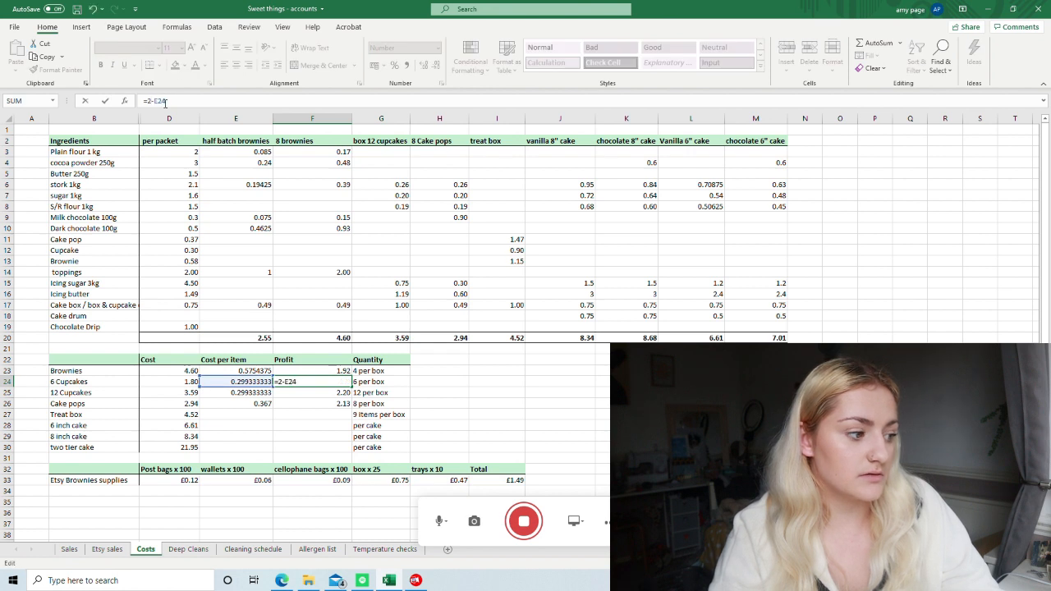
{"action": "key", "text": "Return"}
{"action": "left_click", "coordinate": [156, 100]}
{"action": "key", "text": "BackSpace"}
{"action": "key", "text": "BackSpace"}
{"action": "key", "text": "Return"}
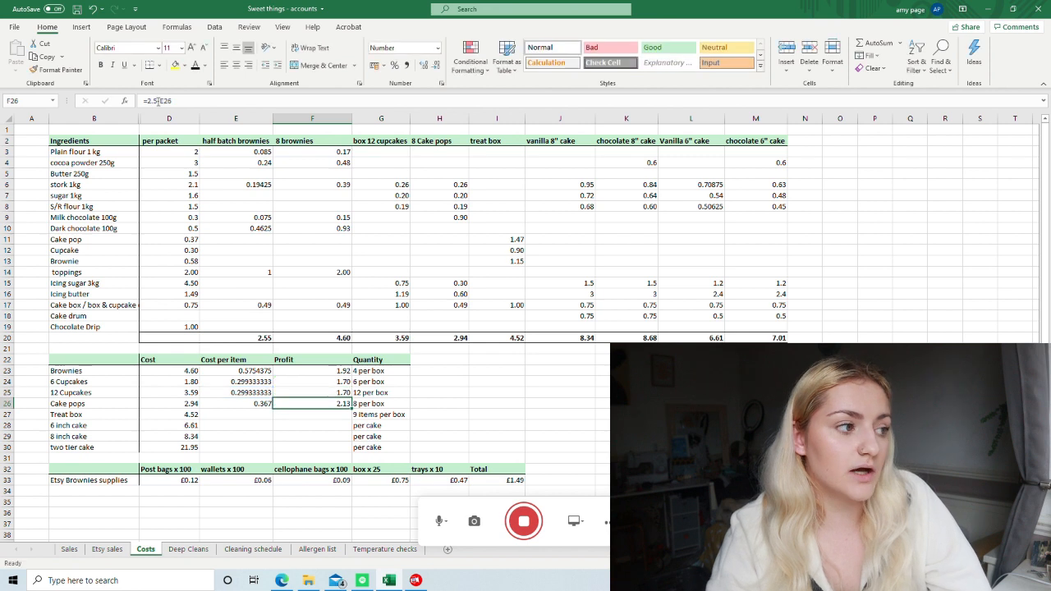
Step: Review the profit formulas for the cupcakes and cake pops, along with the cake pops' cost per item
{"action": "left_click", "coordinate": [333, 382]}
{"action": "left_click", "coordinate": [326, 391]}
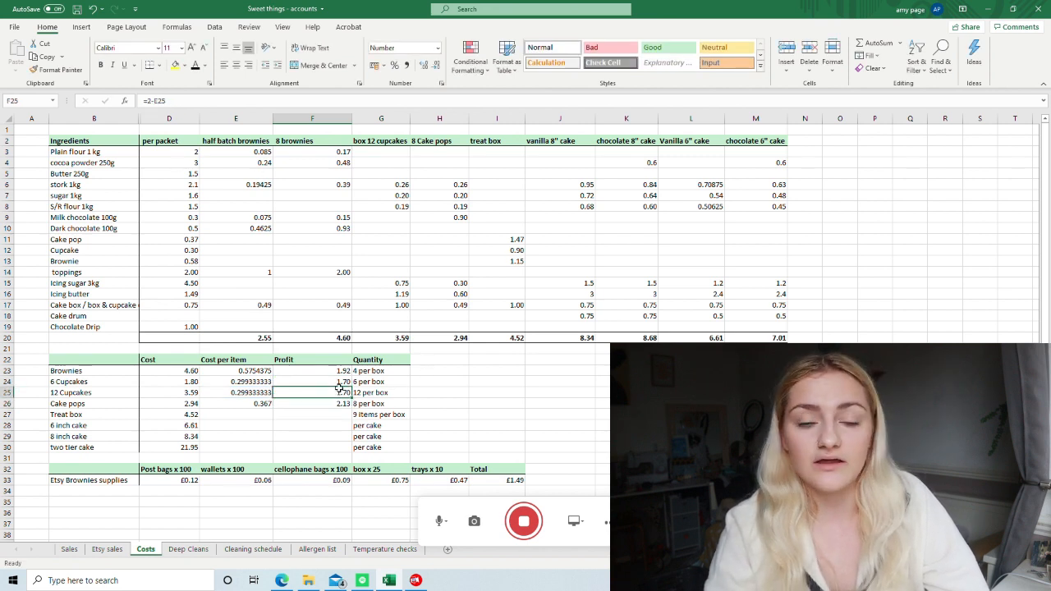
{"action": "left_click", "coordinate": [337, 404]}
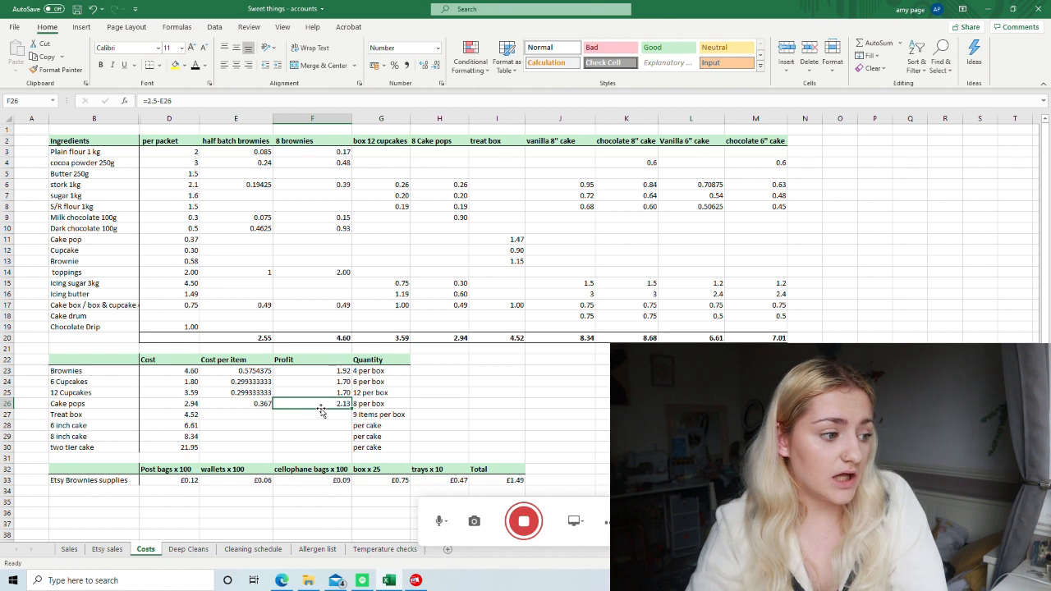
{"action": "left_click", "coordinate": [480, 405]}
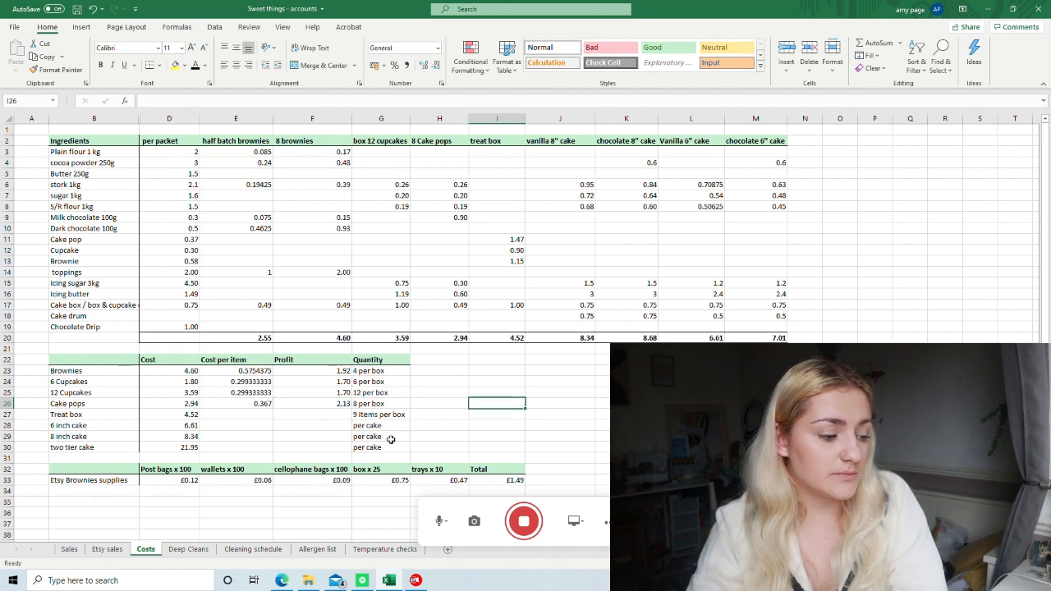
{"action": "left_click", "coordinate": [312, 403]}
{"action": "left_click", "coordinate": [255, 403]}
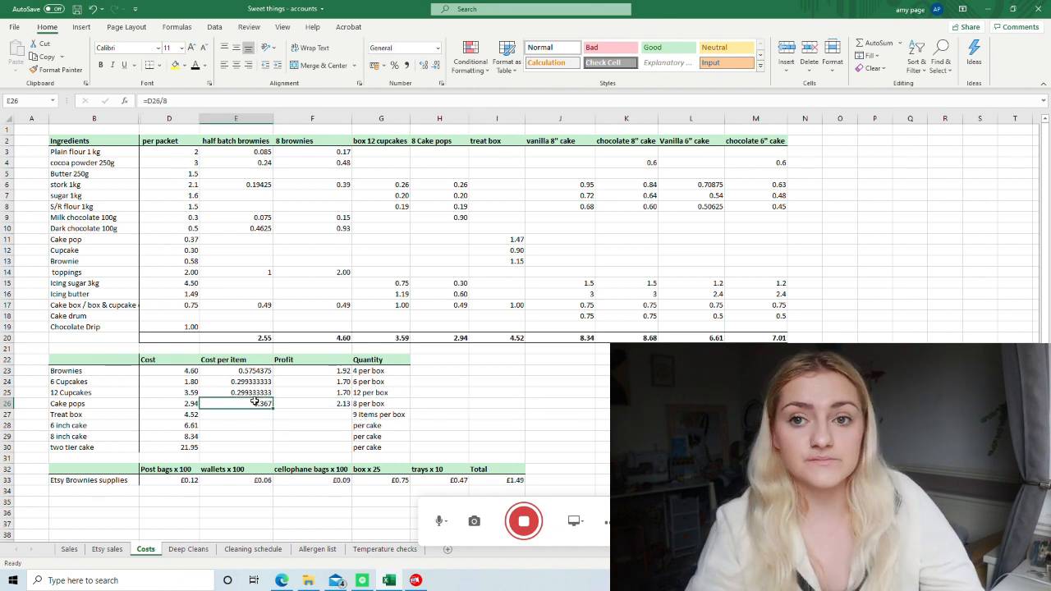
{"action": "left_click", "coordinate": [355, 404]}
{"action": "left_click", "coordinate": [334, 404]}
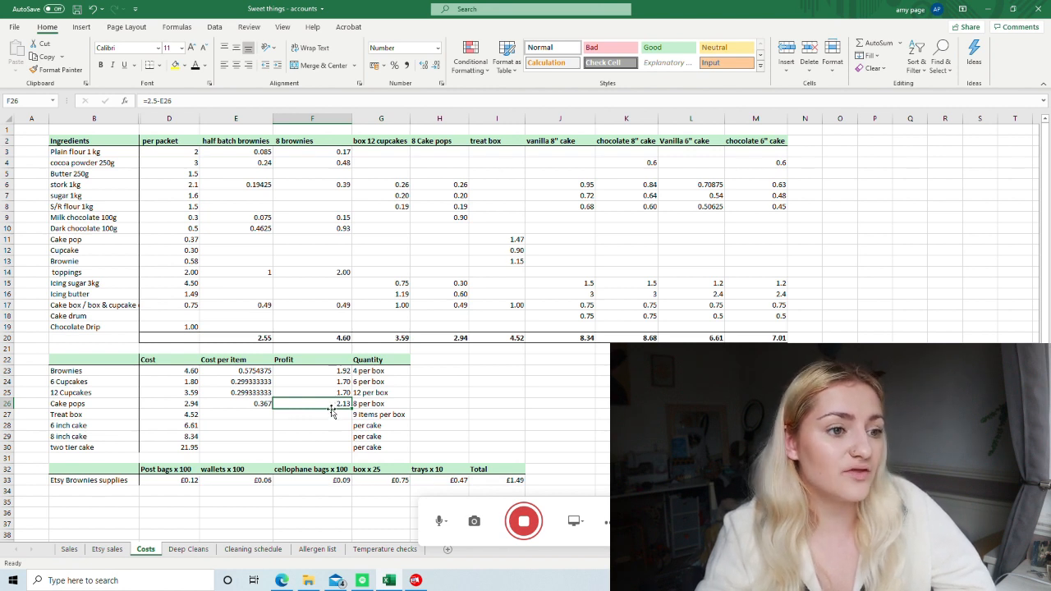
{"action": "left_click", "coordinate": [414, 405]}
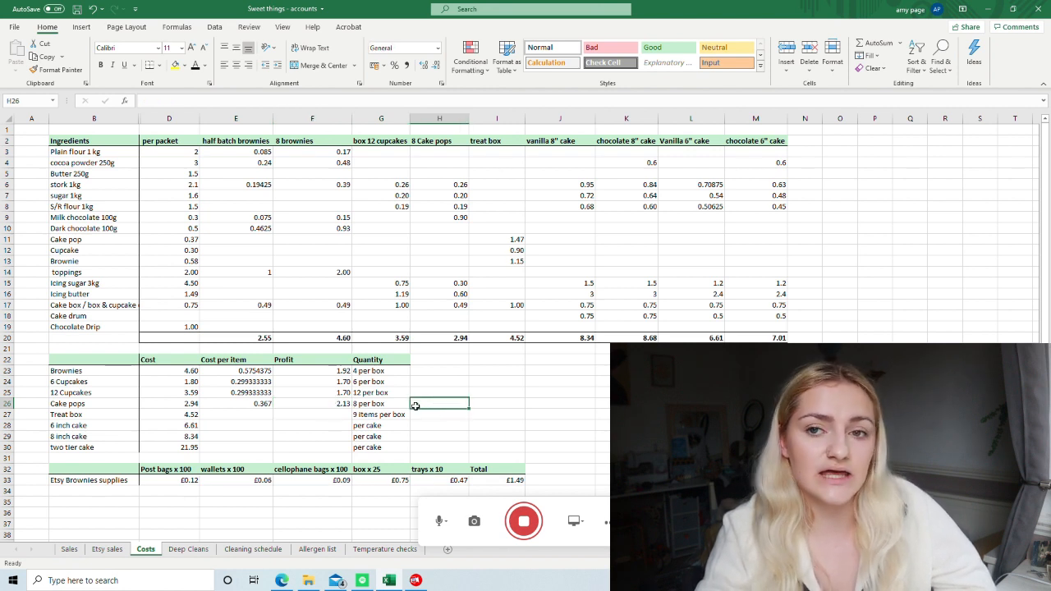
{"action": "left_click", "coordinate": [499, 359]}
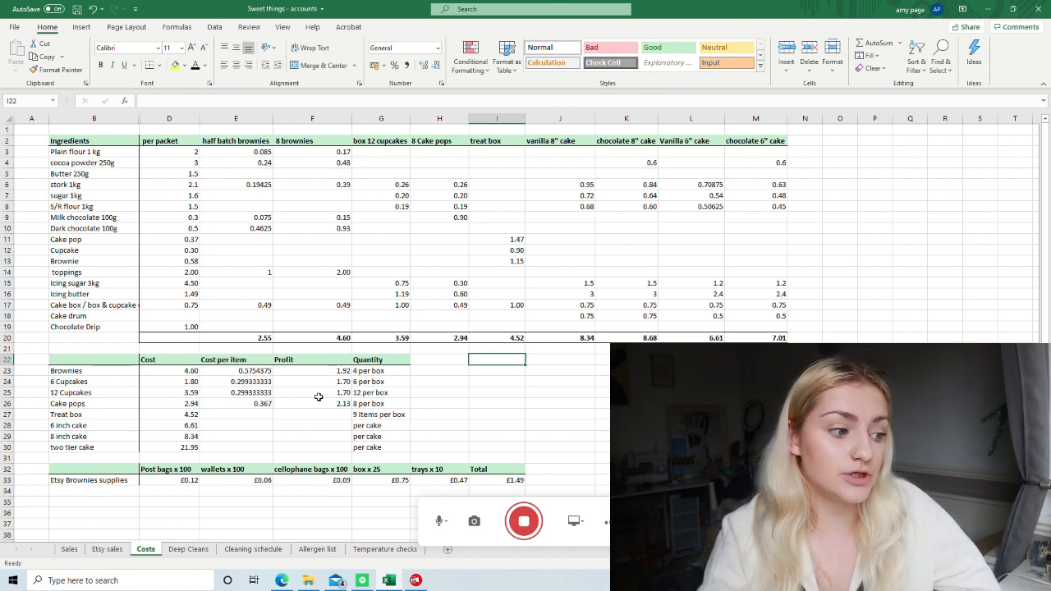
{"action": "left_click", "coordinate": [319, 399]}
{"action": "left_click", "coordinate": [439, 392]}
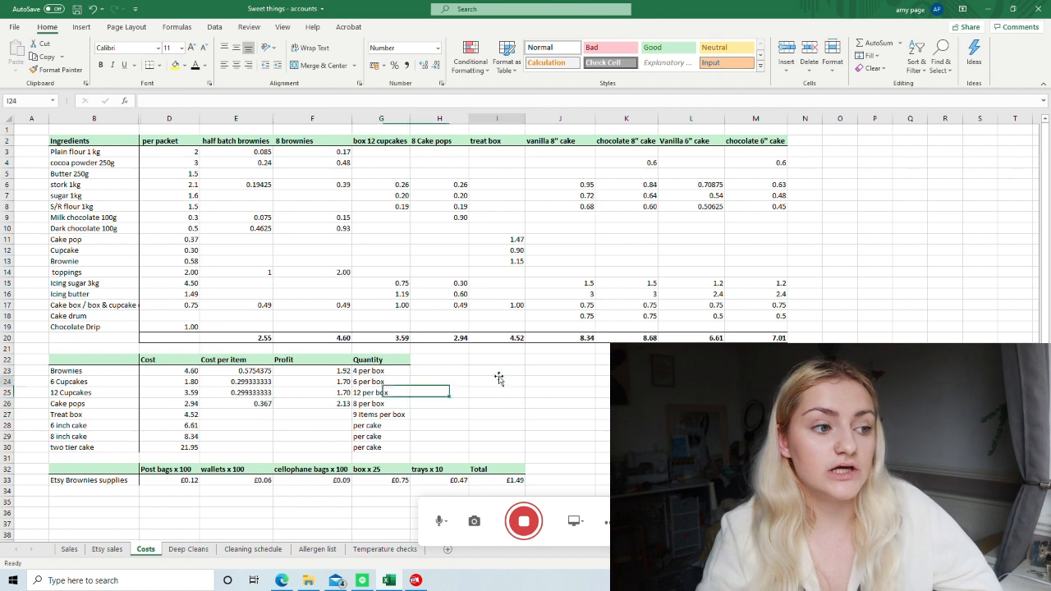
Step: Look over the ingredient cost table, the per-item profit table and the Etsy Brownies supplies row
{"action": "left_click", "coordinate": [493, 383]}
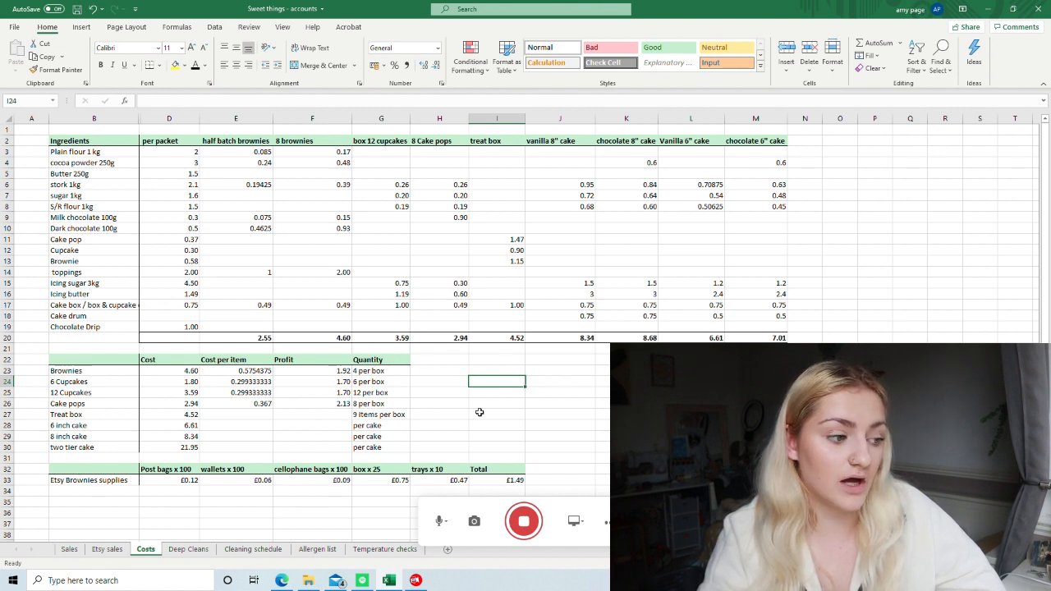
{"action": "scroll", "coordinate": [571, 425], "scroll_direction": "down", "scroll_amount": 2}
{"action": "scroll", "coordinate": [571, 425], "scroll_direction": "down", "scroll_amount": 1}
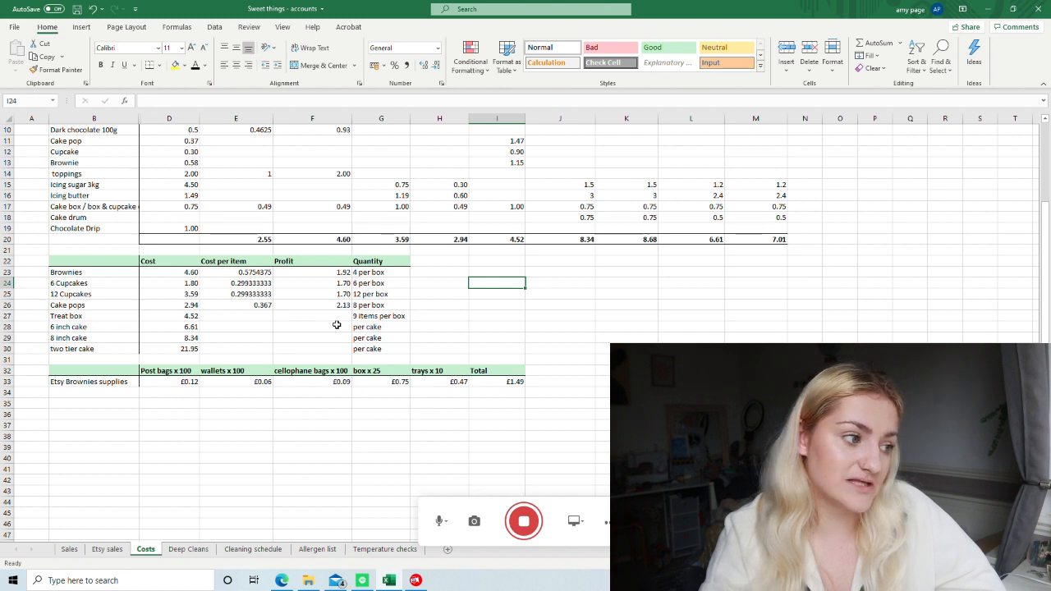
{"action": "left_click", "coordinate": [362, 419]}
{"action": "left_click", "coordinate": [339, 457]}
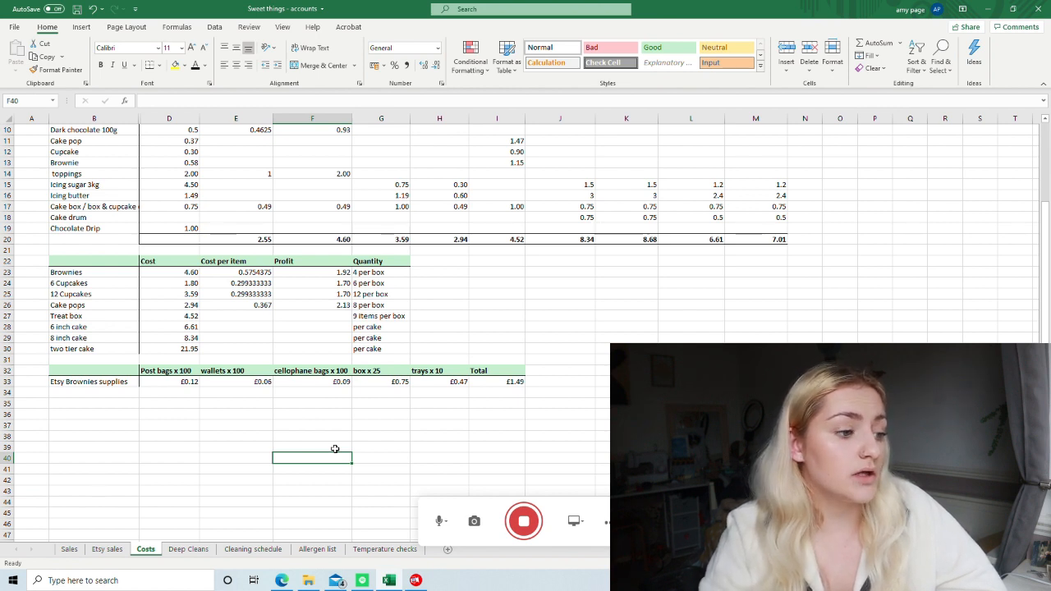
{"action": "left_click", "coordinate": [437, 450]}
{"action": "left_click", "coordinate": [166, 393]}
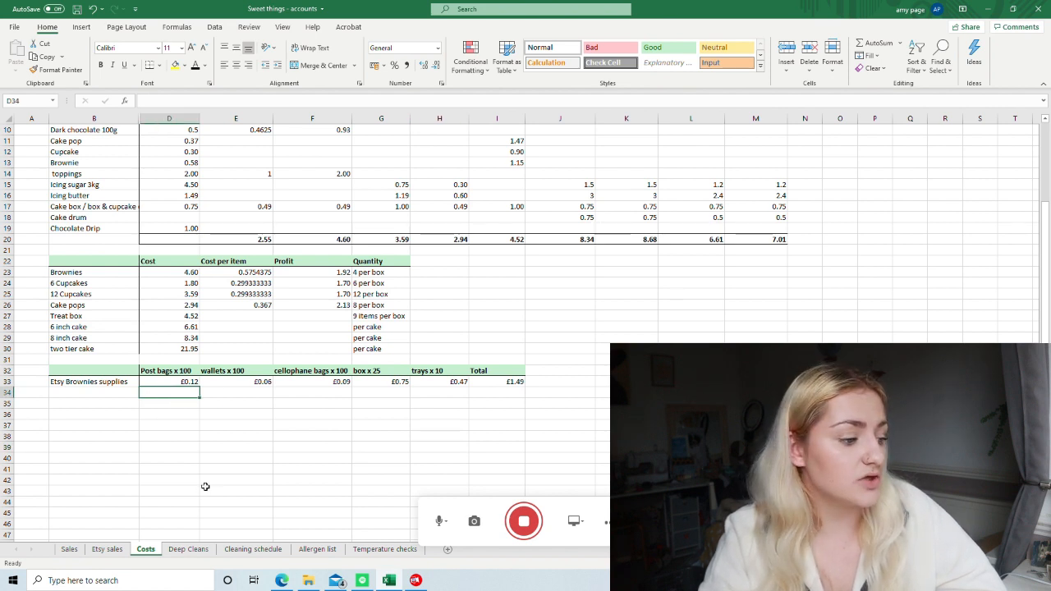
{"action": "scroll", "coordinate": [206, 485], "scroll_direction": "up", "scroll_amount": 3}
{"action": "left_click", "coordinate": [608, 436]}
{"action": "scroll", "coordinate": [399, 414], "scroll_direction": "down", "scroll_amount": 2}
{"action": "scroll", "coordinate": [399, 414], "scroll_direction": "up", "scroll_amount": 2}
{"action": "scroll", "coordinate": [198, 474], "scroll_direction": "down", "scroll_amount": 3}
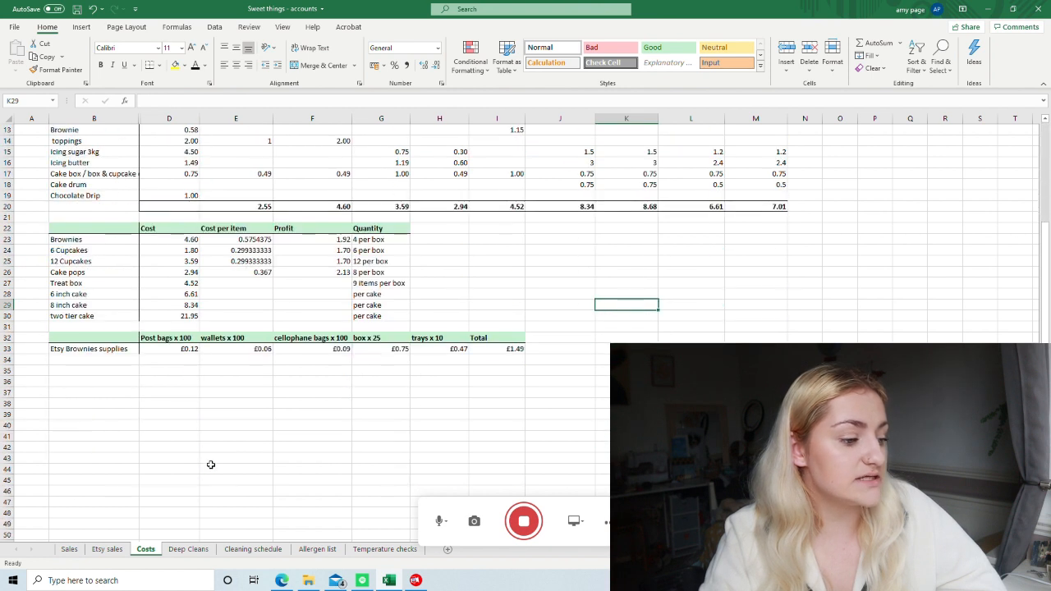
{"action": "scroll", "coordinate": [221, 363], "scroll_direction": "up", "scroll_amount": 3}
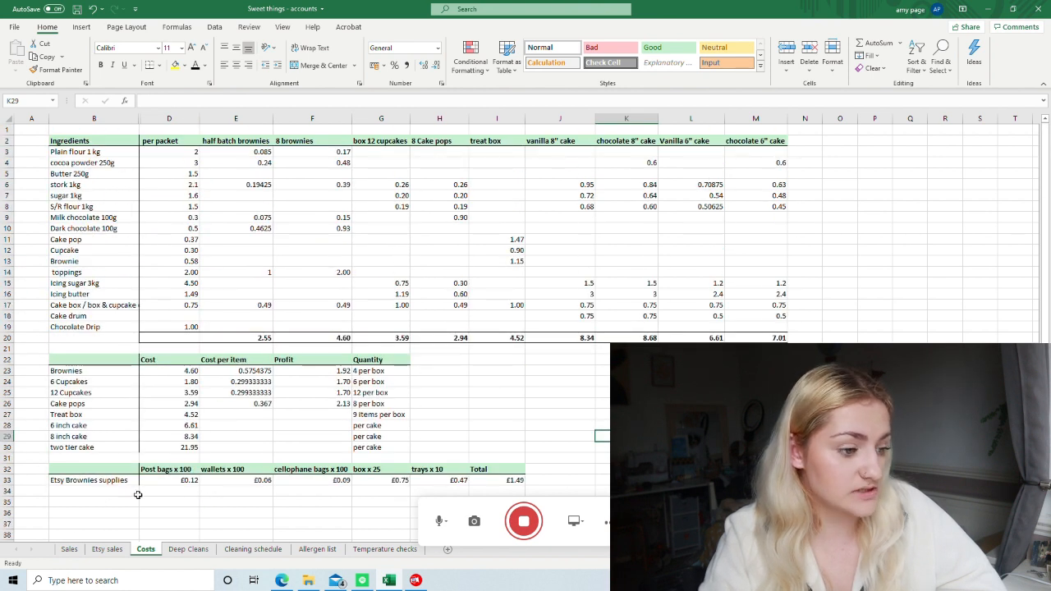
{"action": "left_click", "coordinate": [535, 454]}
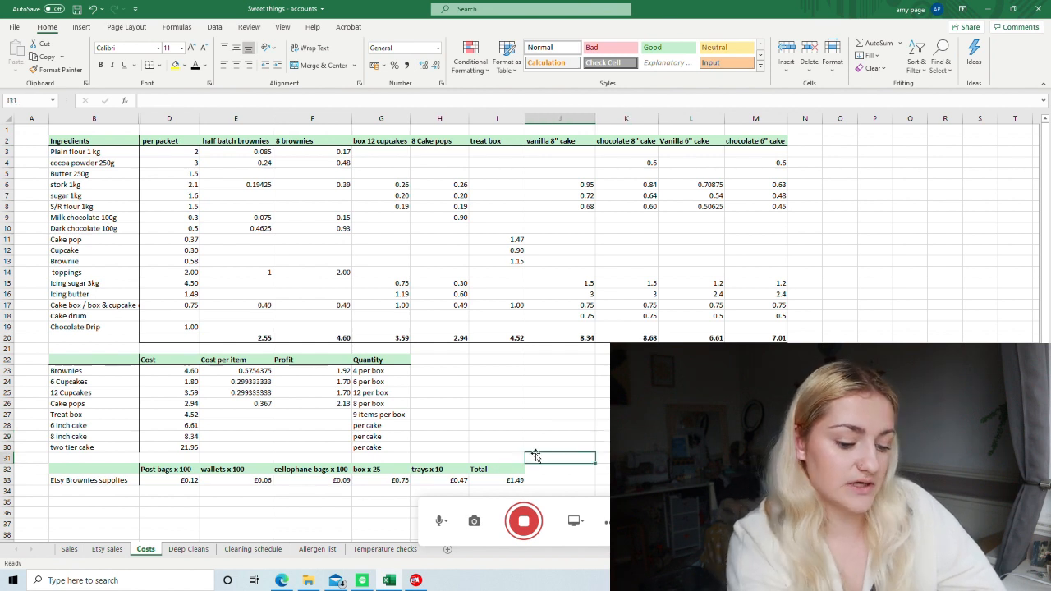
Step: Enter 11 in J33, next to the Total of the Etsy Brownies supplies row
{"action": "scroll", "coordinate": [535, 454], "scroll_direction": "down", "scroll_amount": 2}
{"action": "left_click", "coordinate": [554, 414]}
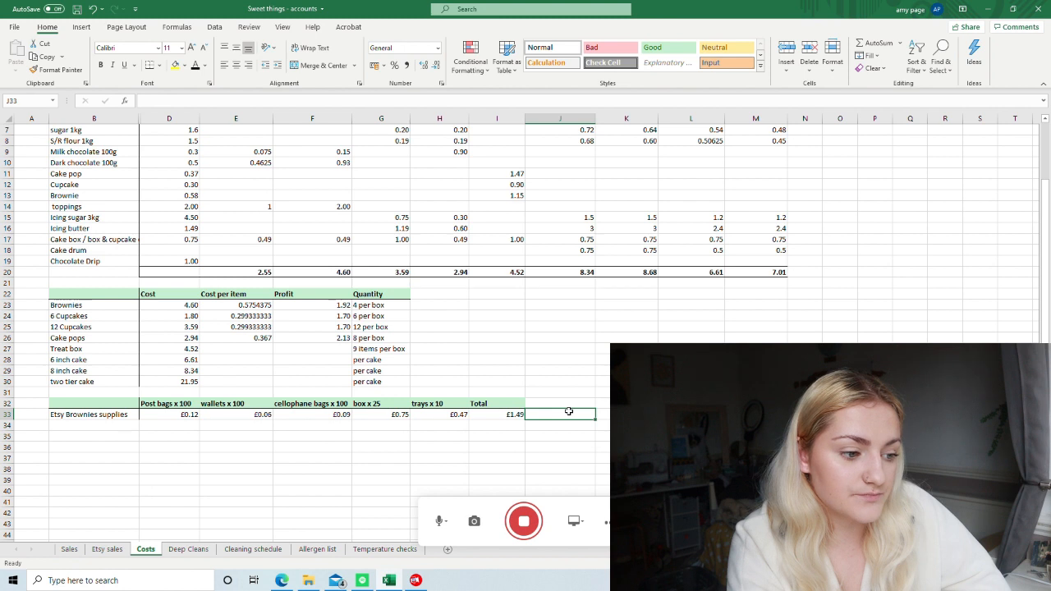
{"action": "type", "text": "11"}
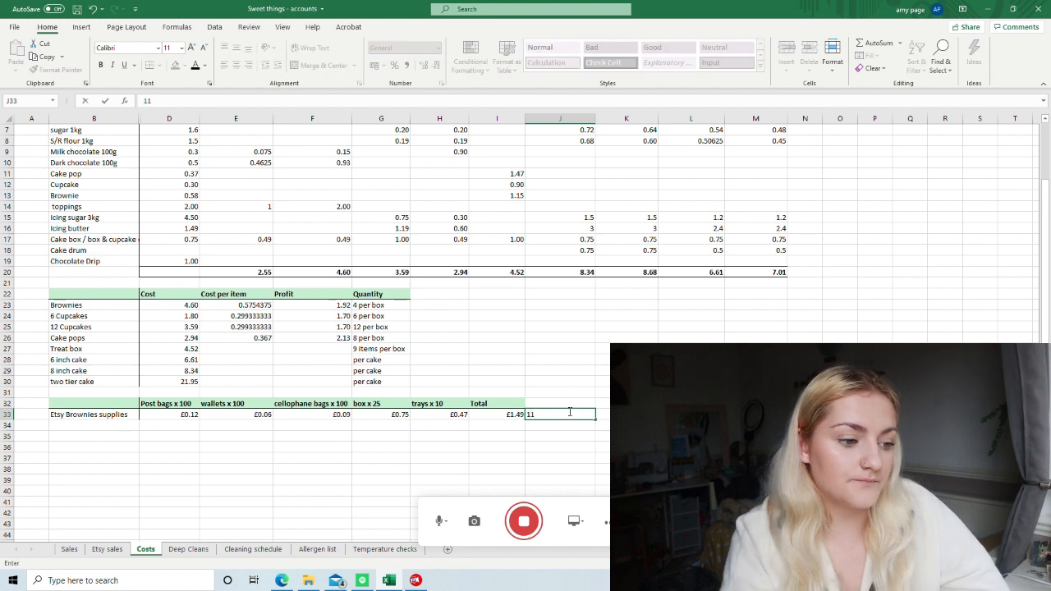
{"action": "key", "text": "Return"}
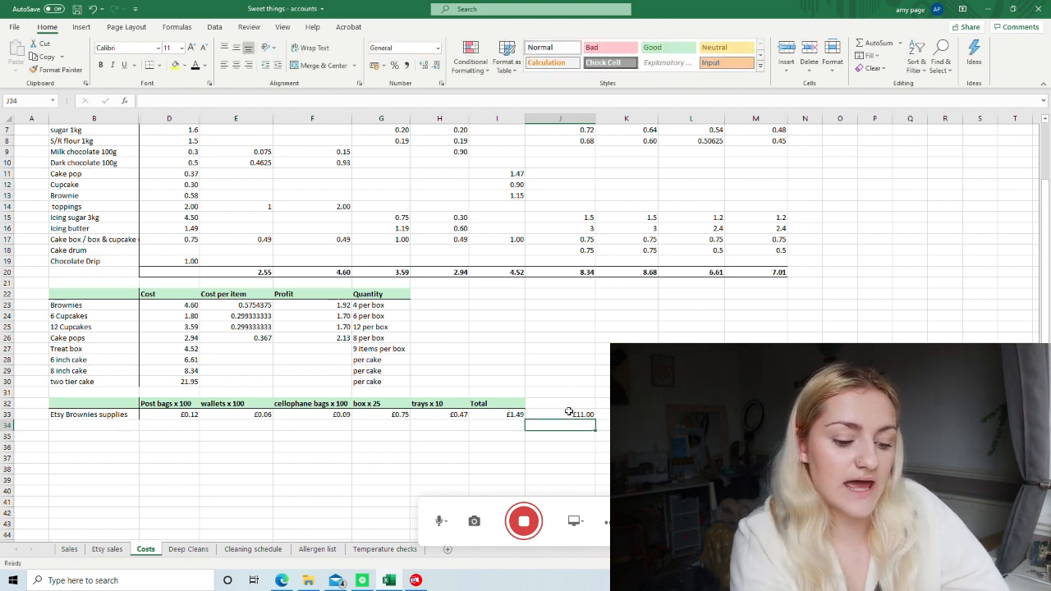
Step: Enter -1 in J34, directly below the amount beside the Etsy Brownies supplies total
{"action": "left_click", "coordinate": [569, 414]}
{"action": "left_click", "coordinate": [574, 423]}
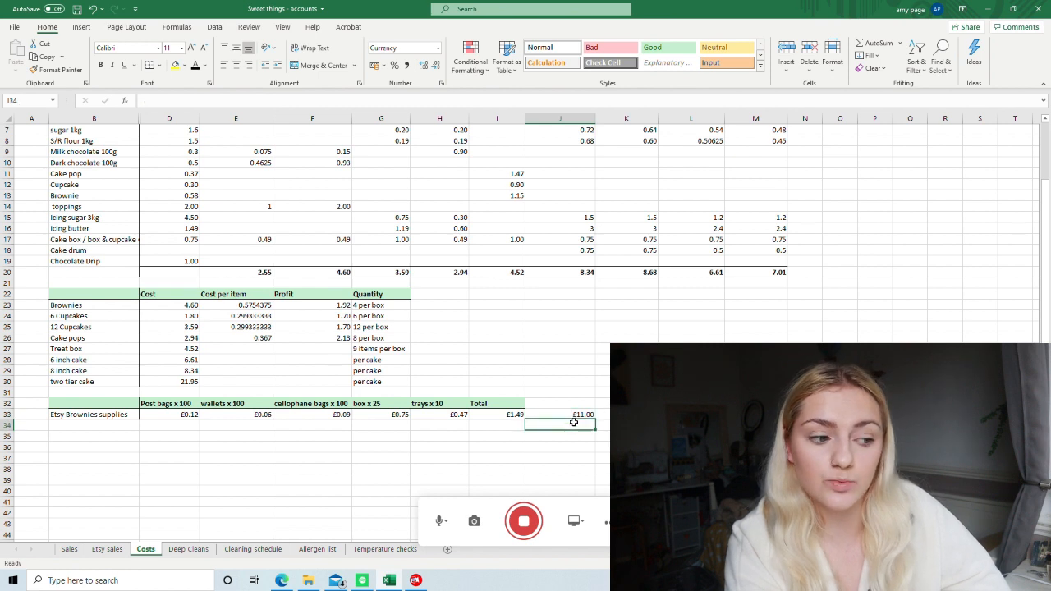
{"action": "type", "text": "-"}
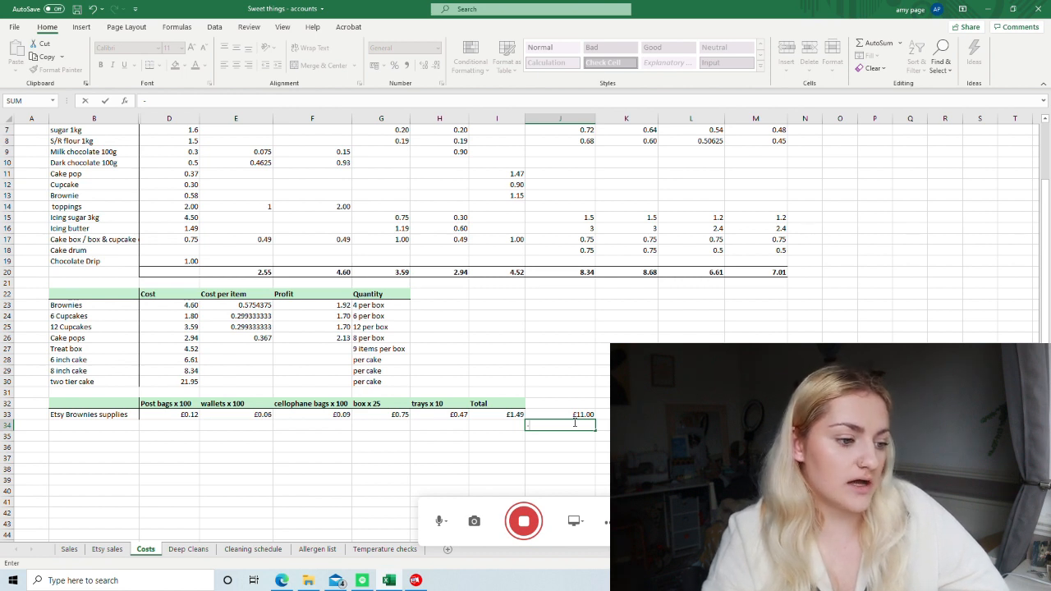
{"action": "left_click", "coordinate": [549, 414]}
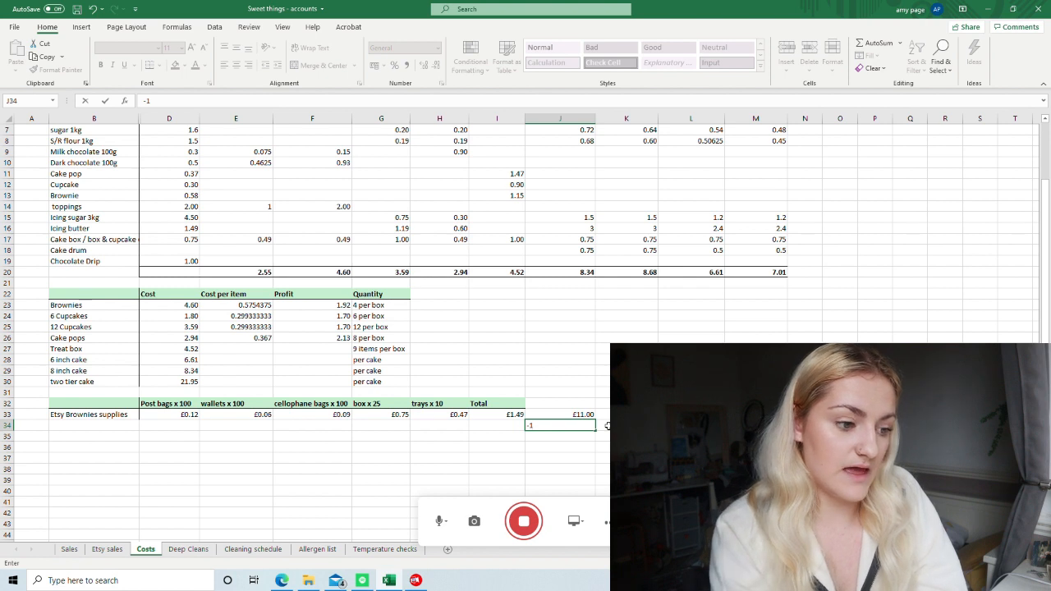
{"action": "key", "text": "Return"}
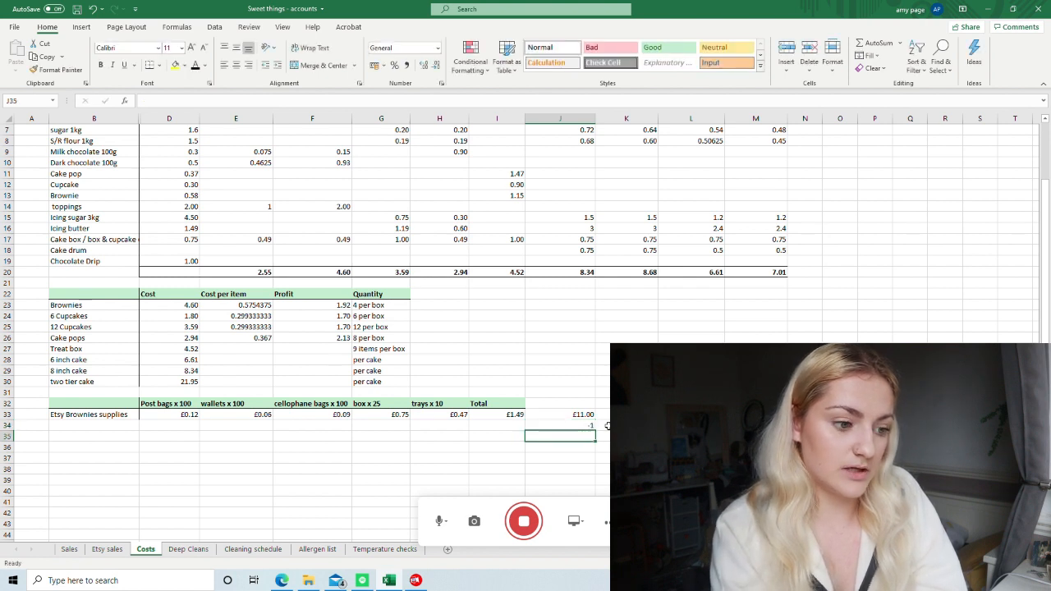
Step: Replace the value in J34 with 1
{"action": "key", "text": "Up"}
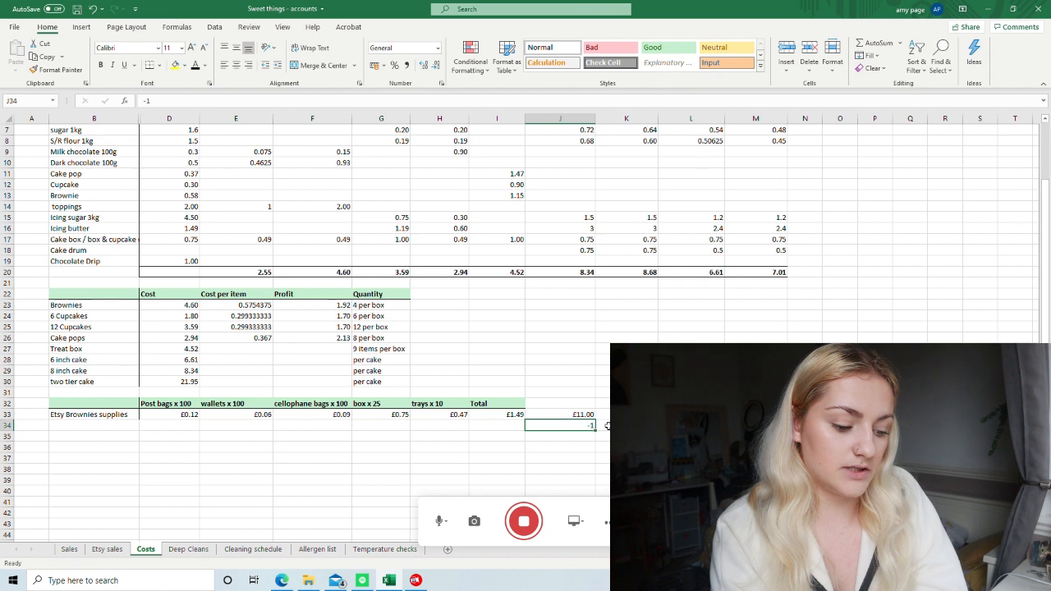
{"action": "type", "text": "1"}
{"action": "key", "text": "Return"}
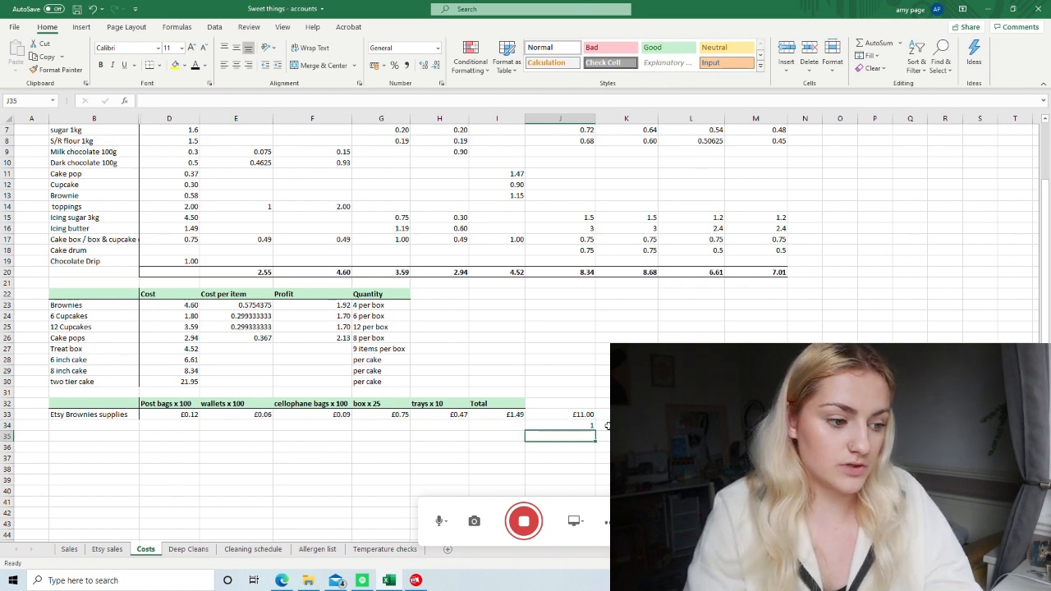
Step: Calculate the Etsy brownies' remainder in J35 by subtracting J34 and the supplies total, using =J33-J34-I33
{"action": "type", "text": "="}
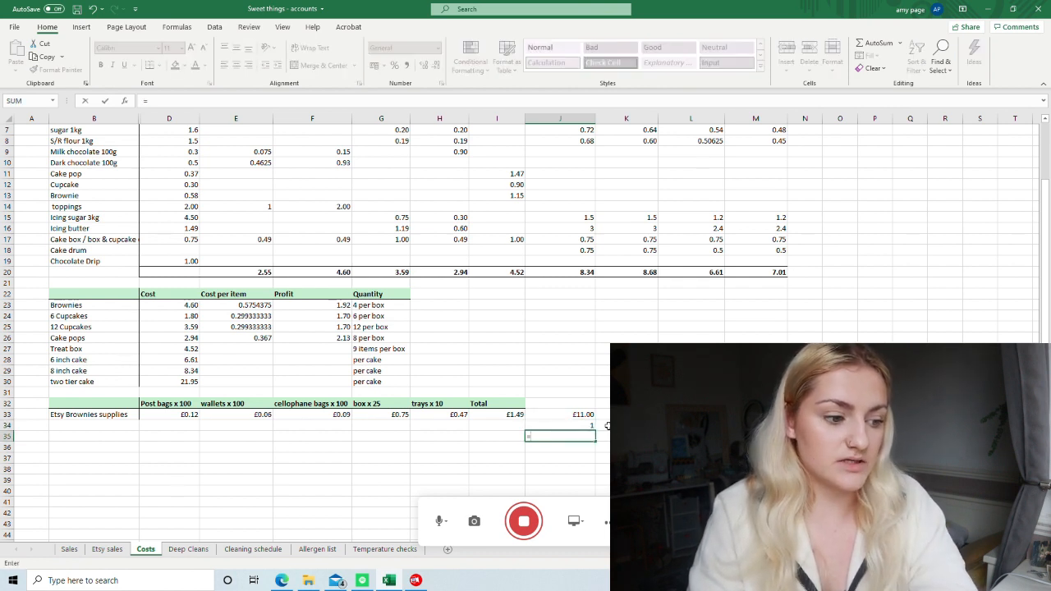
{"action": "type", "text": "-"}
{"action": "left_click", "coordinate": [579, 423]}
{"action": "type", "text": "-"}
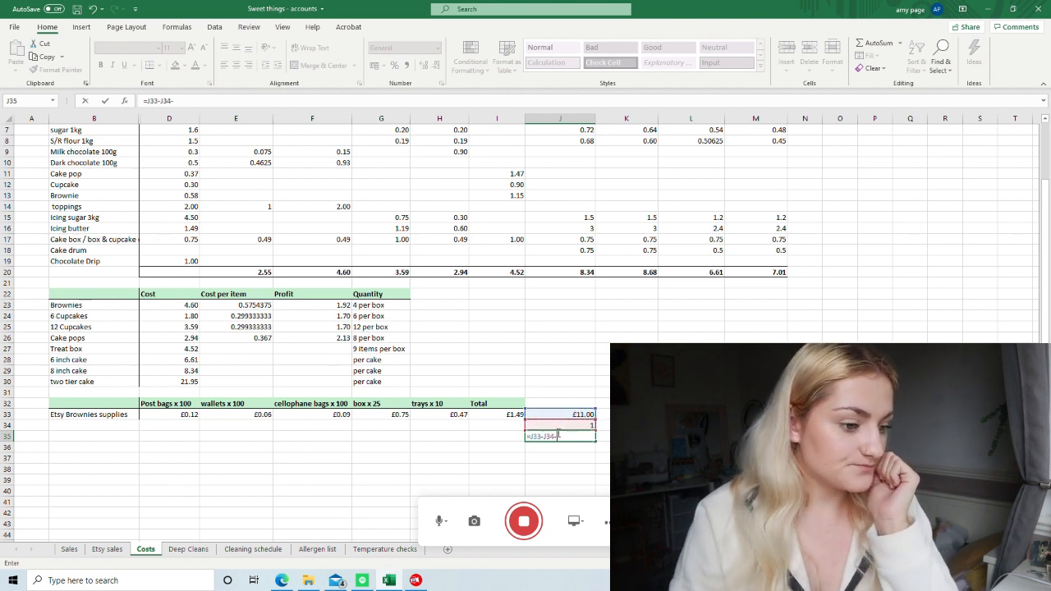
{"action": "left_click", "coordinate": [512, 415]}
{"action": "key", "text": "Return"}
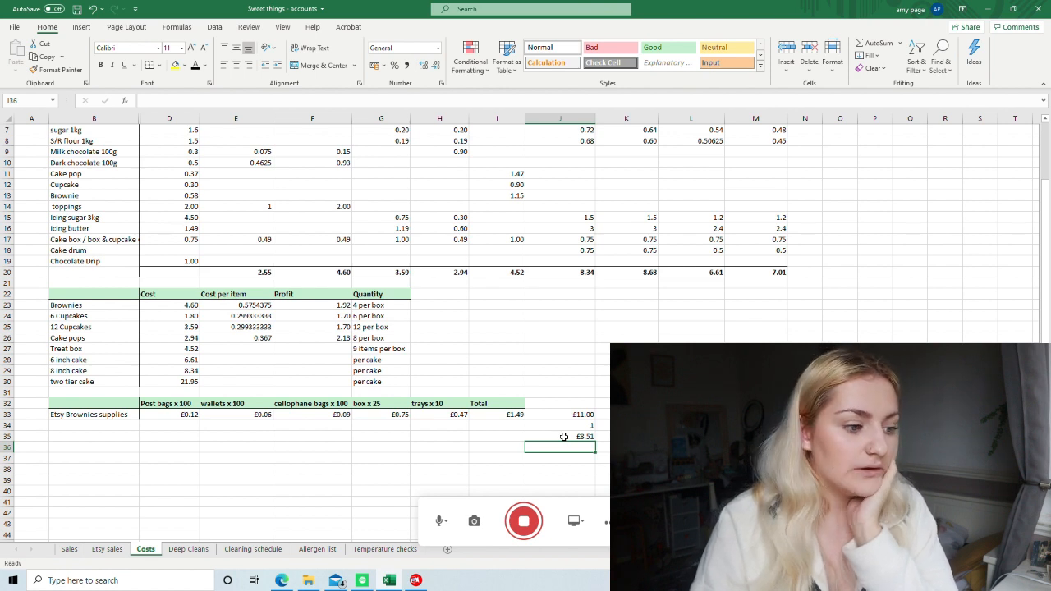
Step: Review the Etsy brownies calculation in J33 to J35, including the subtraction formula and its input amounts
{"action": "left_click", "coordinate": [445, 437]}
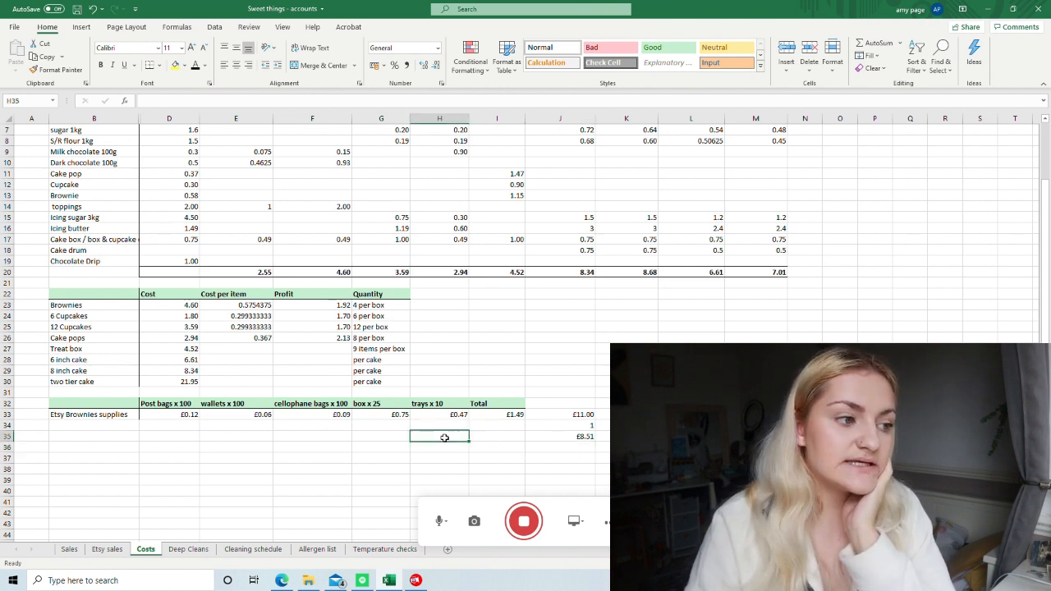
{"action": "left_click", "coordinate": [496, 427]}
{"action": "left_click", "coordinate": [442, 437]}
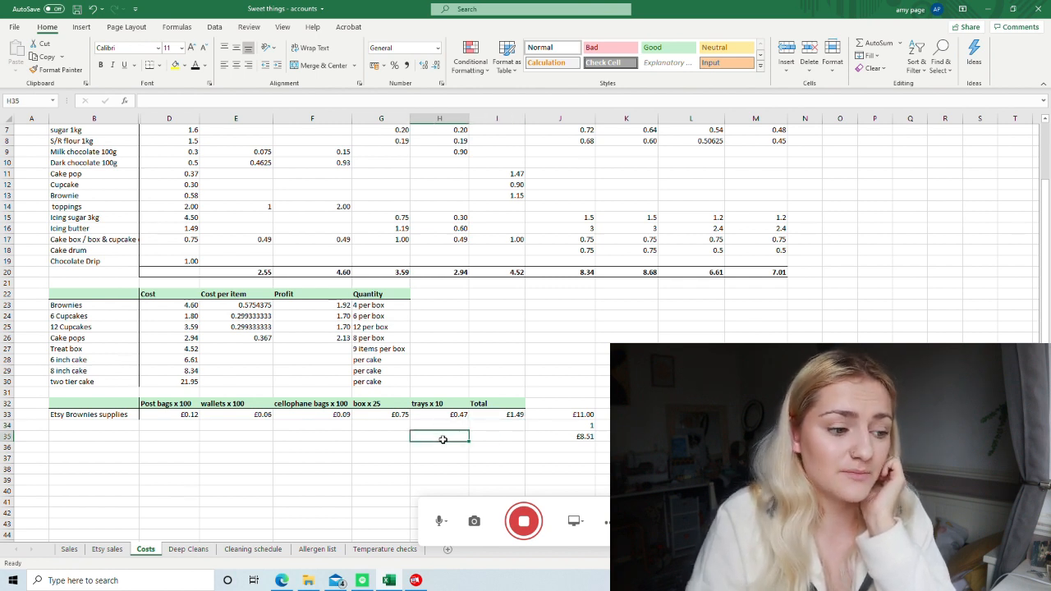
{"action": "left_click", "coordinate": [565, 439]}
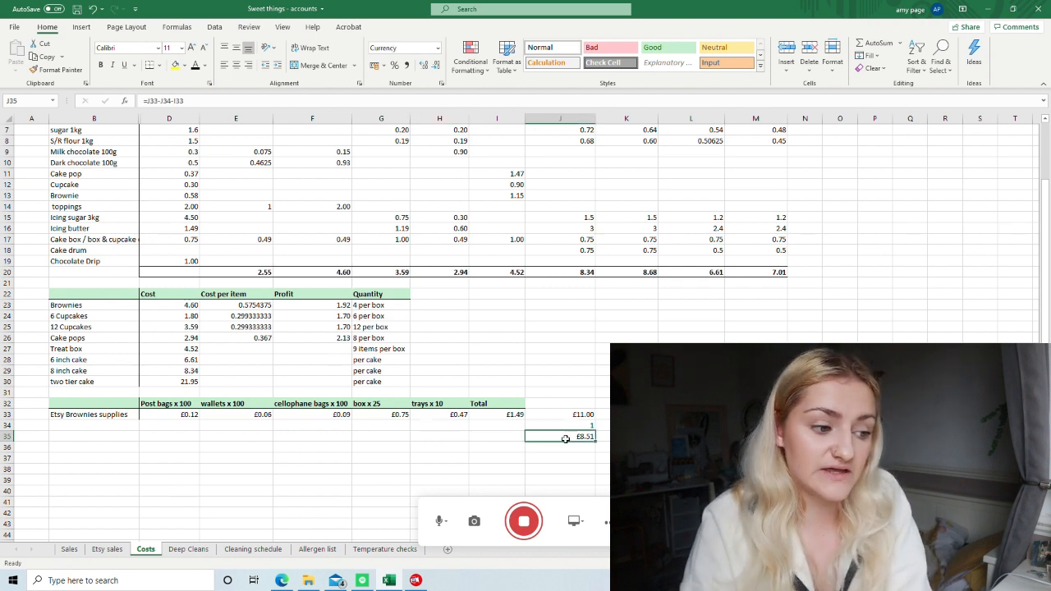
{"action": "left_click", "coordinate": [593, 427]}
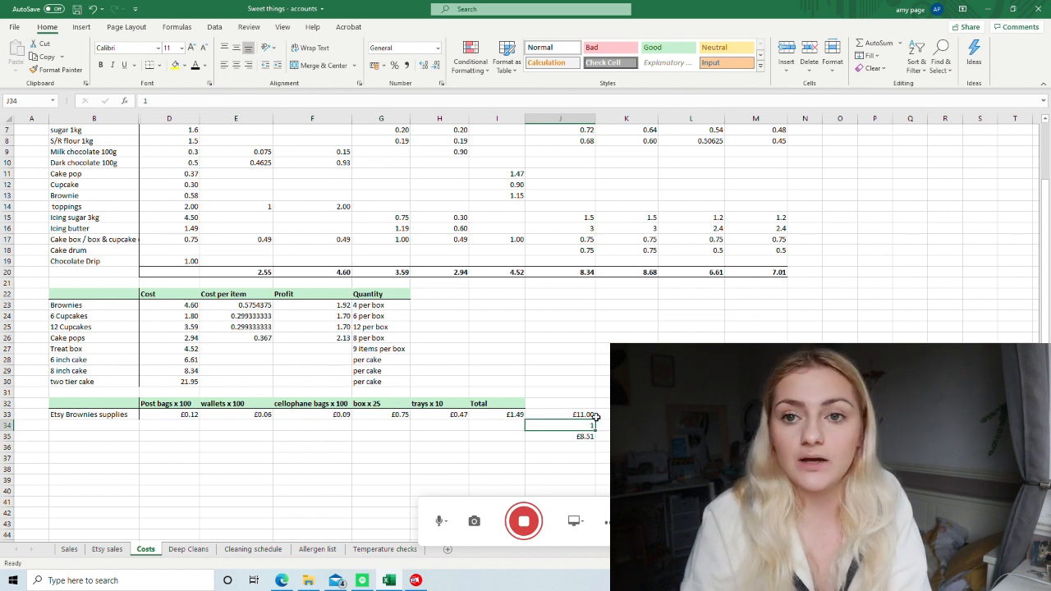
{"action": "left_click", "coordinate": [595, 415]}
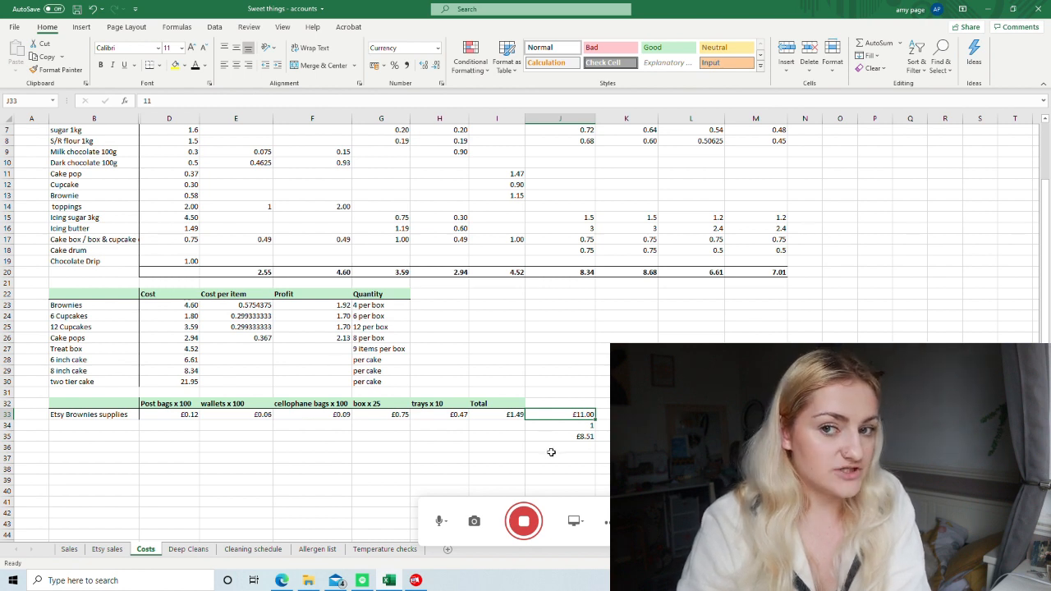
{"action": "left_click", "coordinate": [282, 449]}
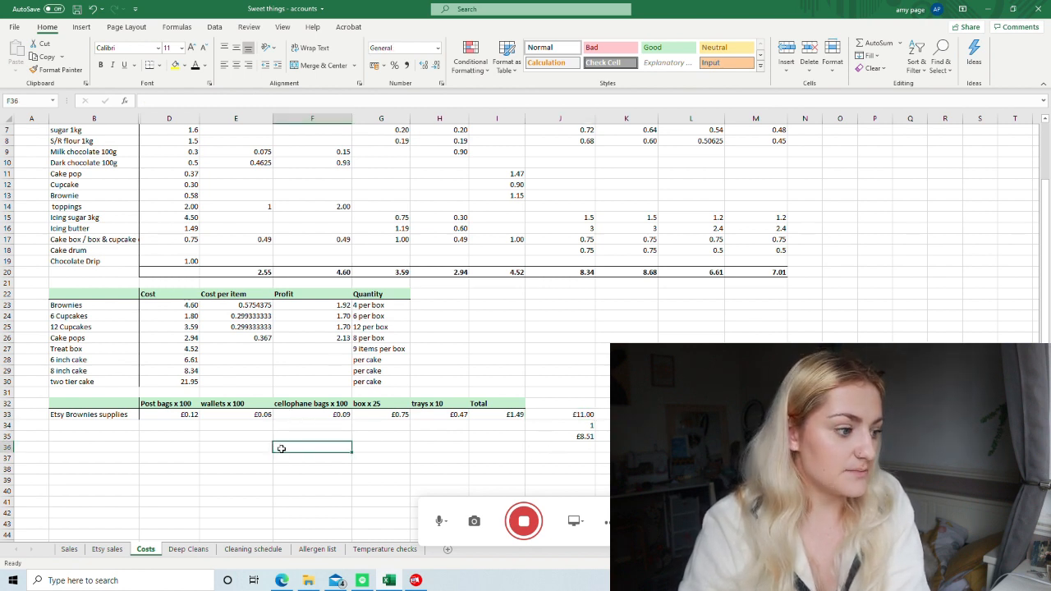
Step: Examine the individual packaging costs in the Etsy Brownies supplies row, including post bags, wallets, cellophane bags, boxes and trays
{"action": "left_click", "coordinate": [175, 414]}
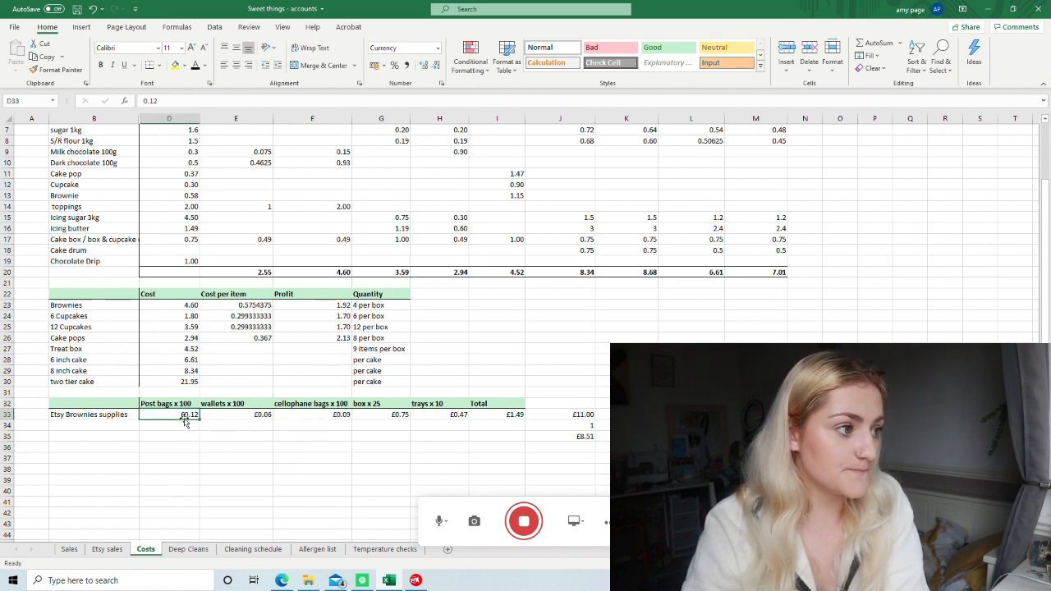
{"action": "left_click", "coordinate": [245, 414]}
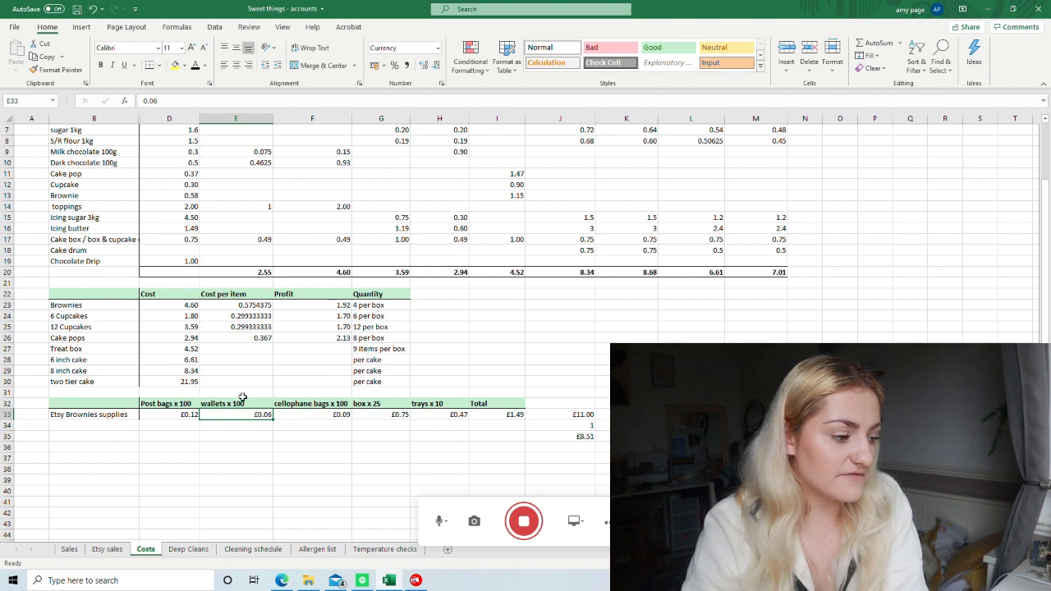
{"action": "left_click", "coordinate": [321, 413]}
{"action": "left_click", "coordinate": [263, 417]}
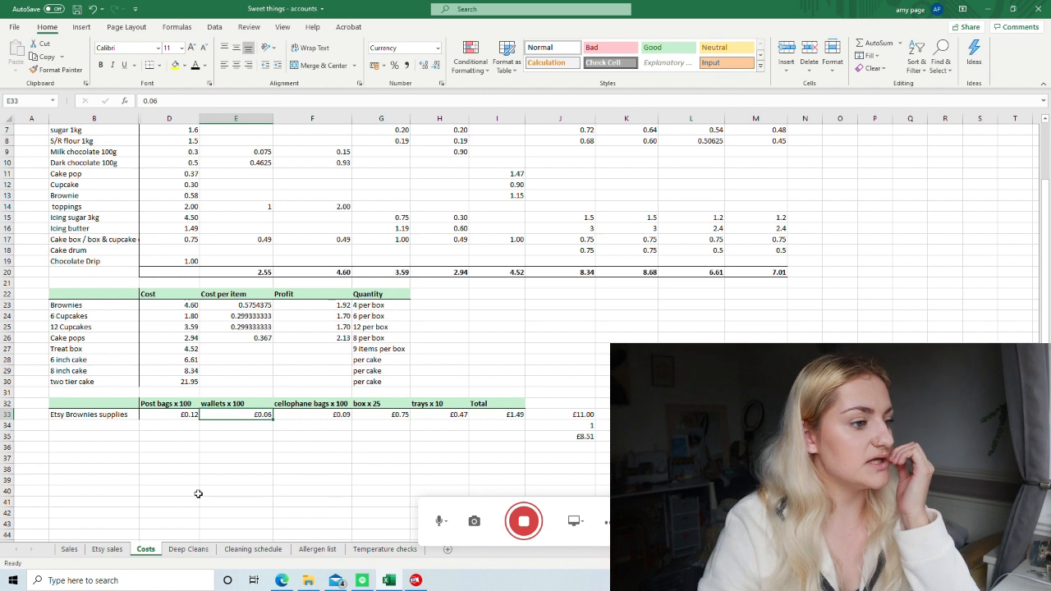
{"action": "left_click", "coordinate": [189, 415]}
{"action": "left_click", "coordinate": [281, 415]}
{"action": "left_click", "coordinate": [269, 414]}
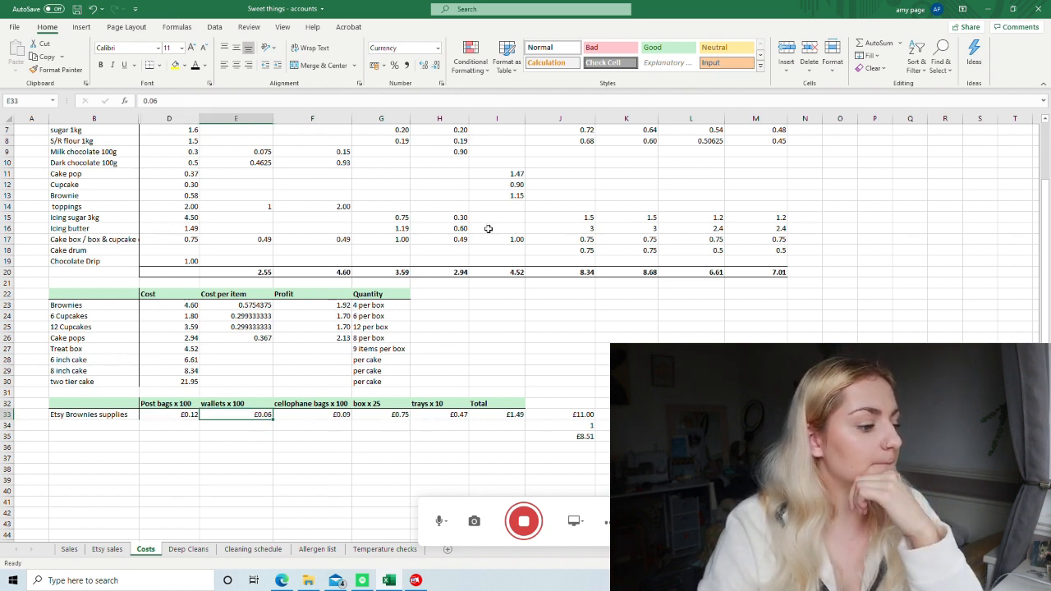
{"action": "left_click", "coordinate": [460, 217]}
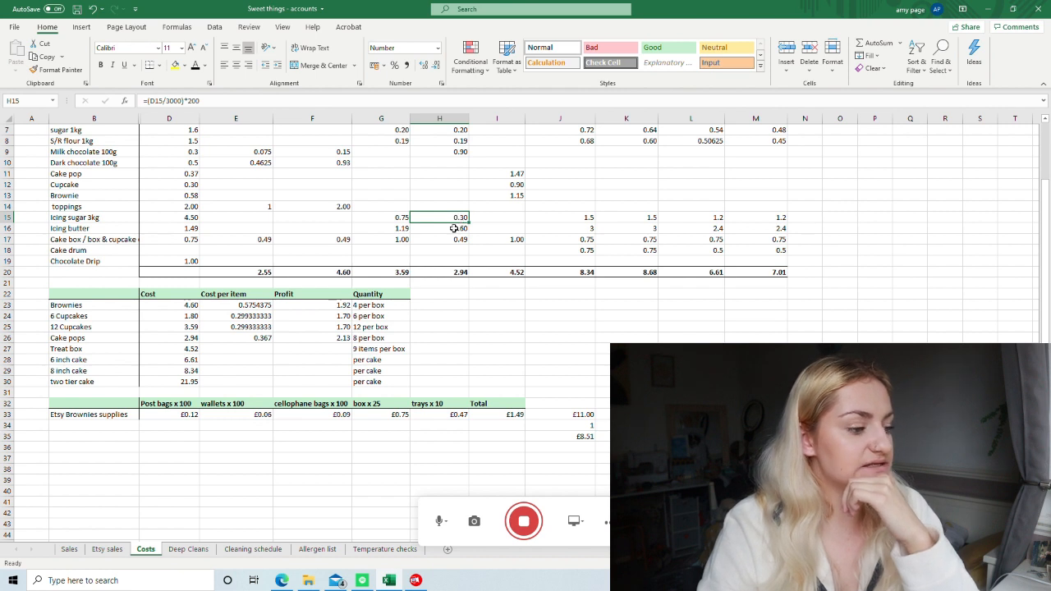
{"action": "left_click", "coordinate": [242, 416]}
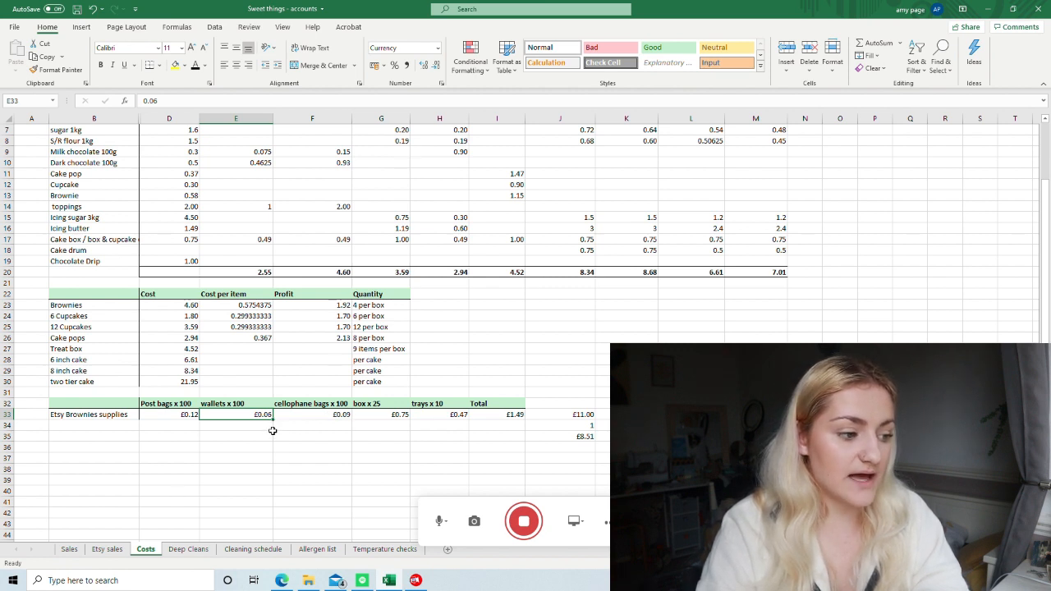
{"action": "left_click", "coordinate": [370, 402]}
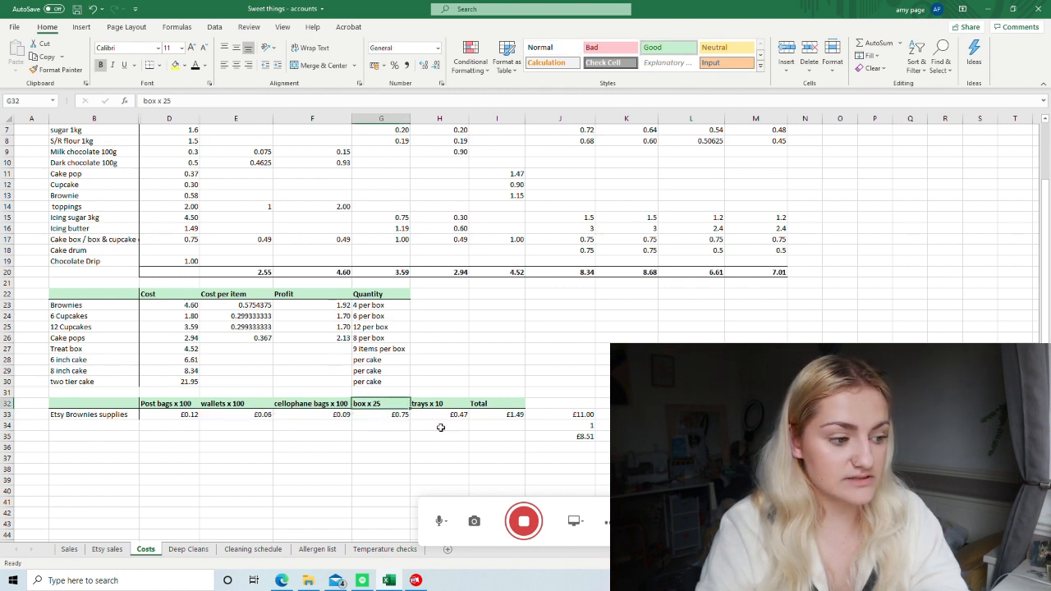
{"action": "left_click", "coordinate": [391, 415]}
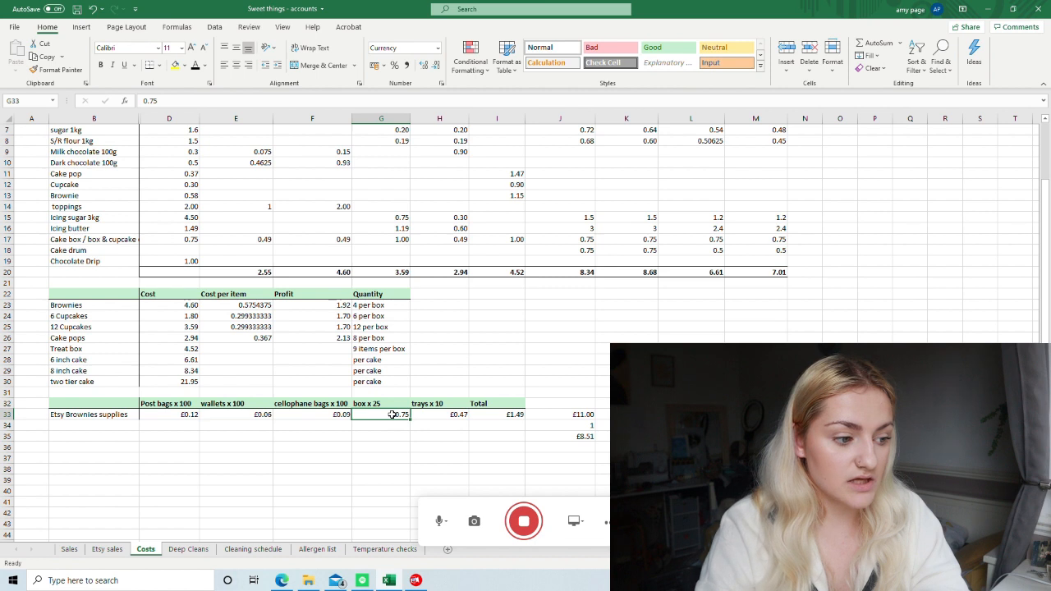
{"action": "left_click", "coordinate": [451, 404]}
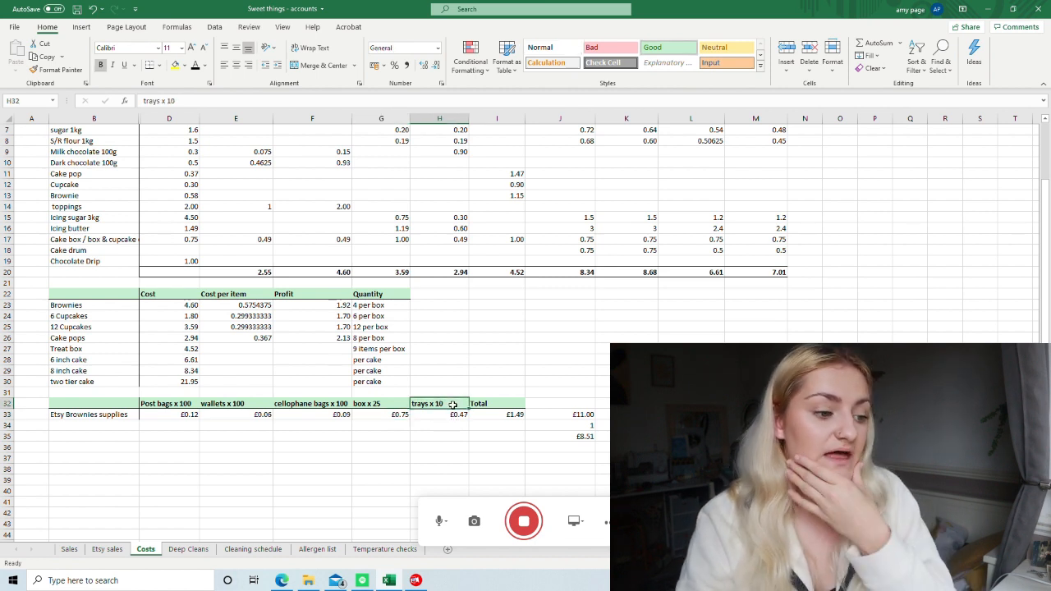
{"action": "left_click", "coordinate": [462, 416]}
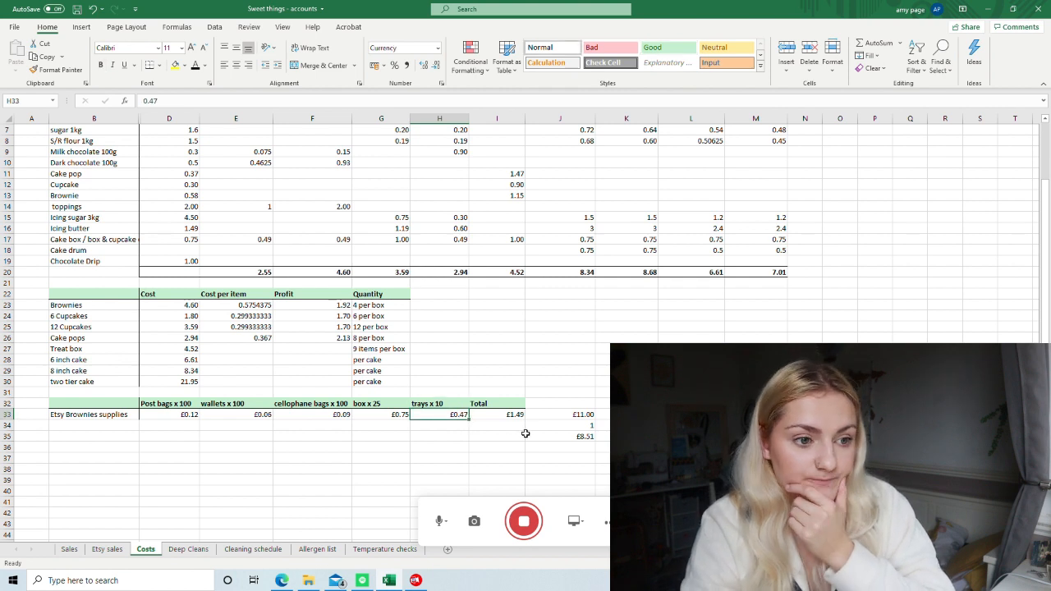
Step: Examine the ingredients cost table, including the stork 1kg entry and its per-product cost formula for the box of 12 cupcakes
{"action": "left_click", "coordinate": [512, 423]}
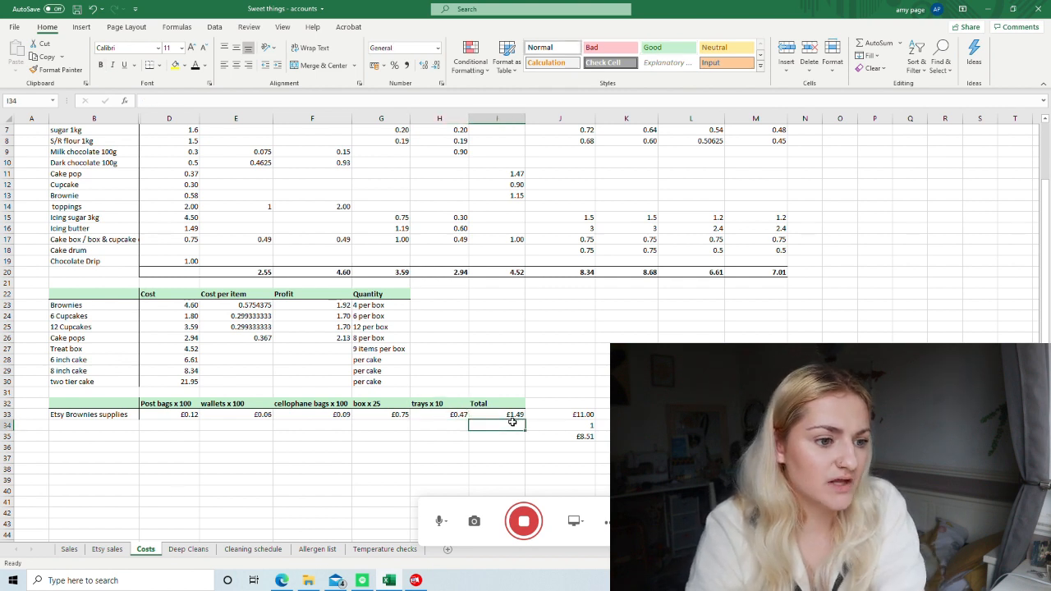
{"action": "scroll", "coordinate": [538, 398], "scroll_direction": "up", "scroll_amount": 2}
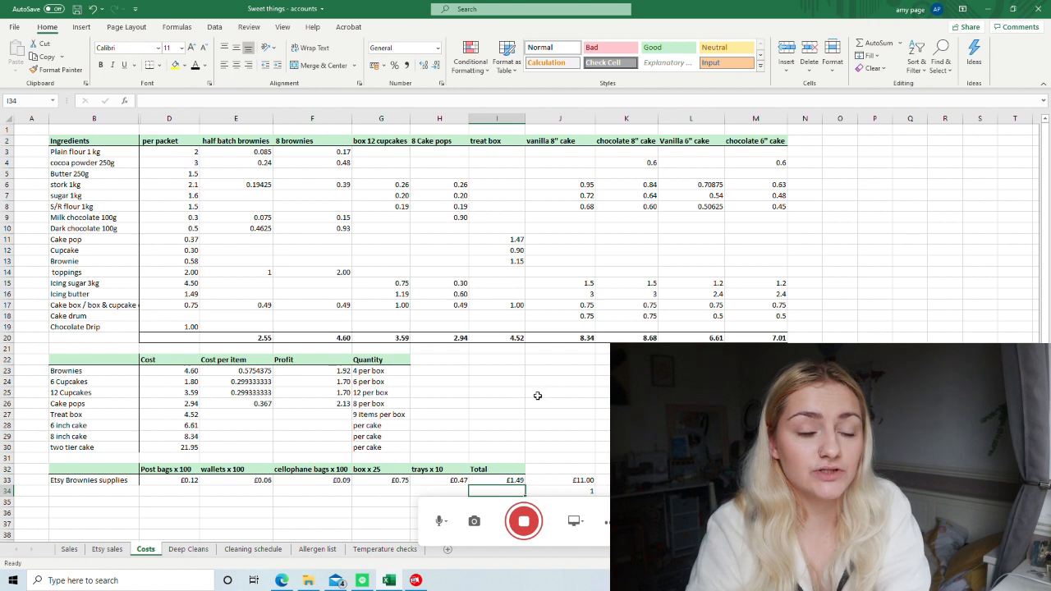
{"action": "left_click", "coordinate": [686, 414]}
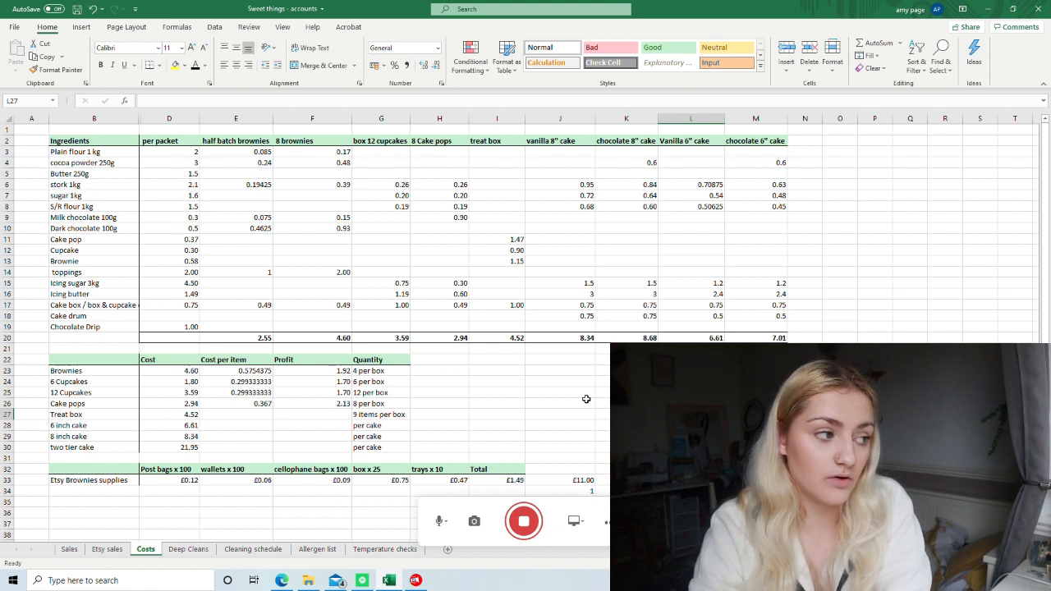
{"action": "left_click", "coordinate": [100, 154]}
{"action": "left_click", "coordinate": [104, 183]}
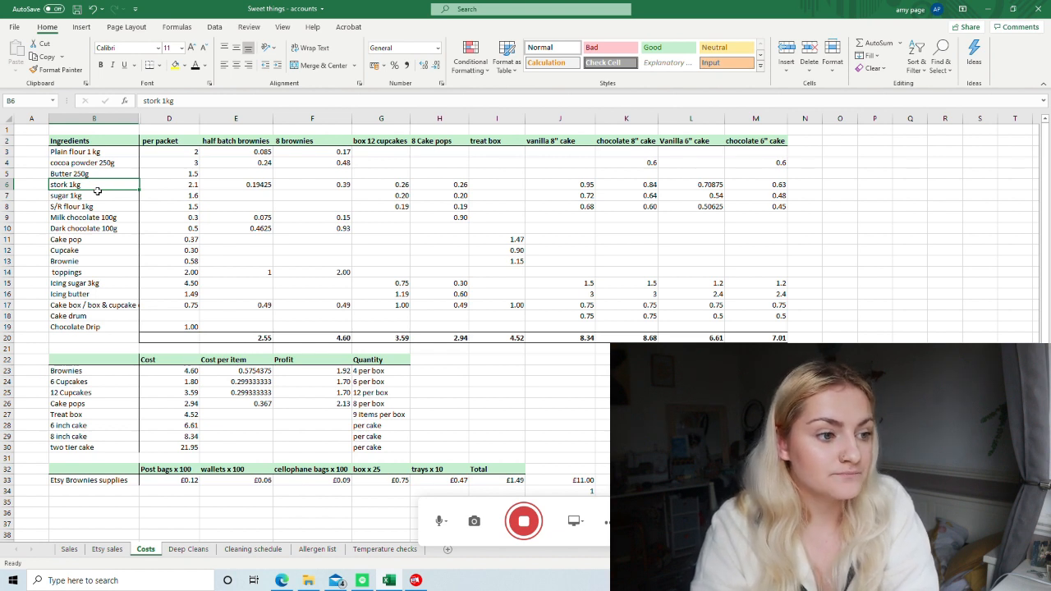
{"action": "left_click", "coordinate": [488, 247]}
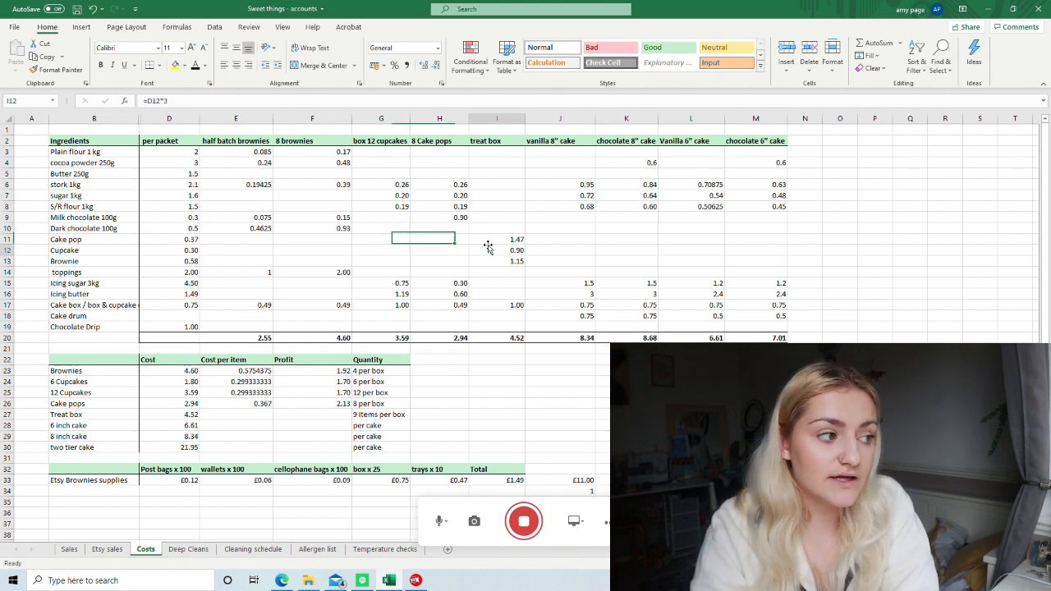
{"action": "left_click", "coordinate": [613, 237]}
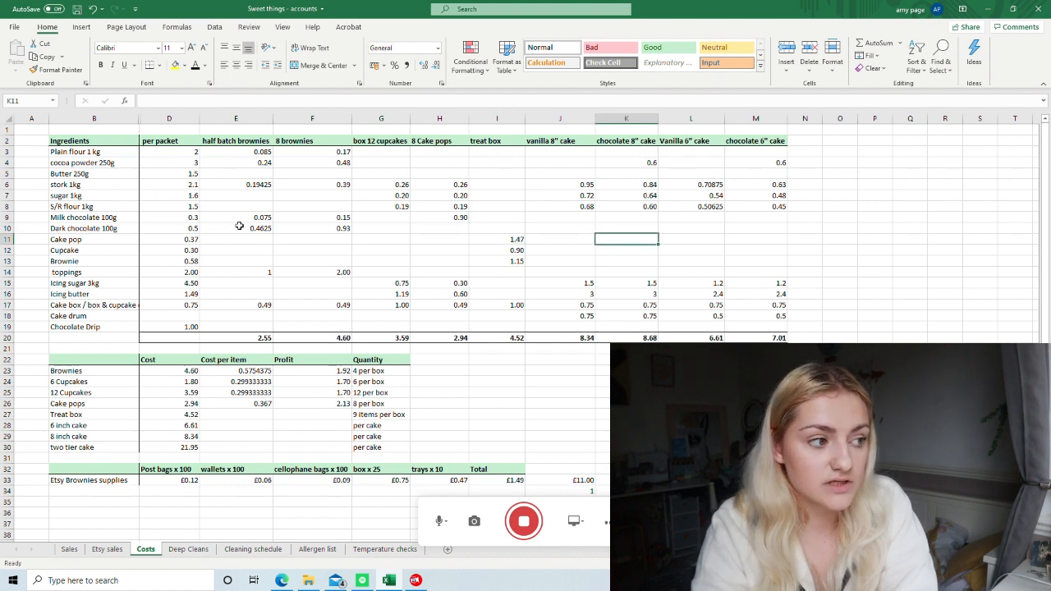
{"action": "left_click", "coordinate": [402, 185]}
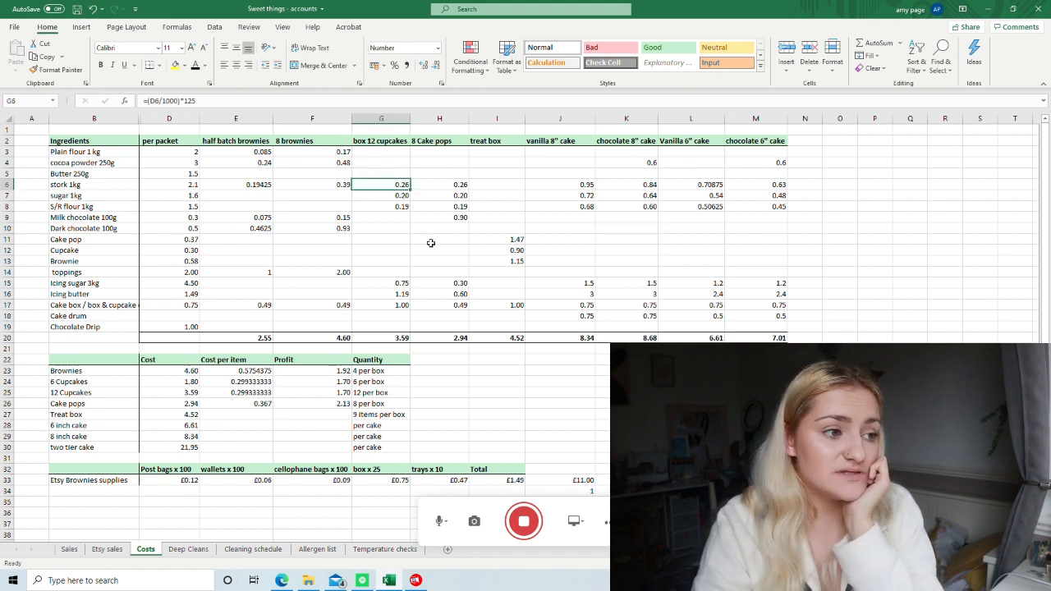
{"action": "left_click", "coordinate": [722, 238]}
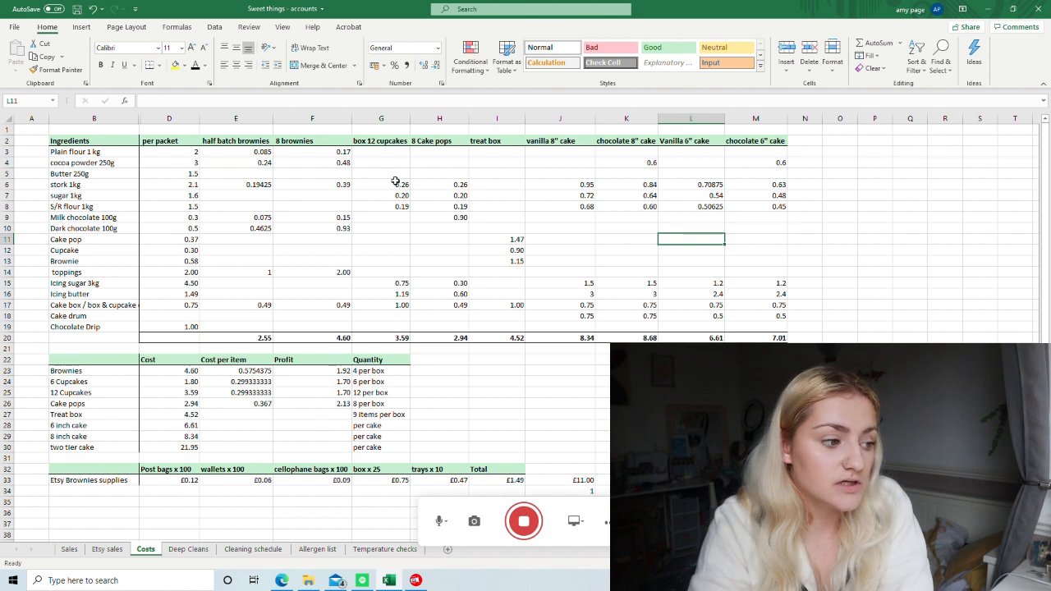
{"action": "left_click", "coordinate": [743, 270]}
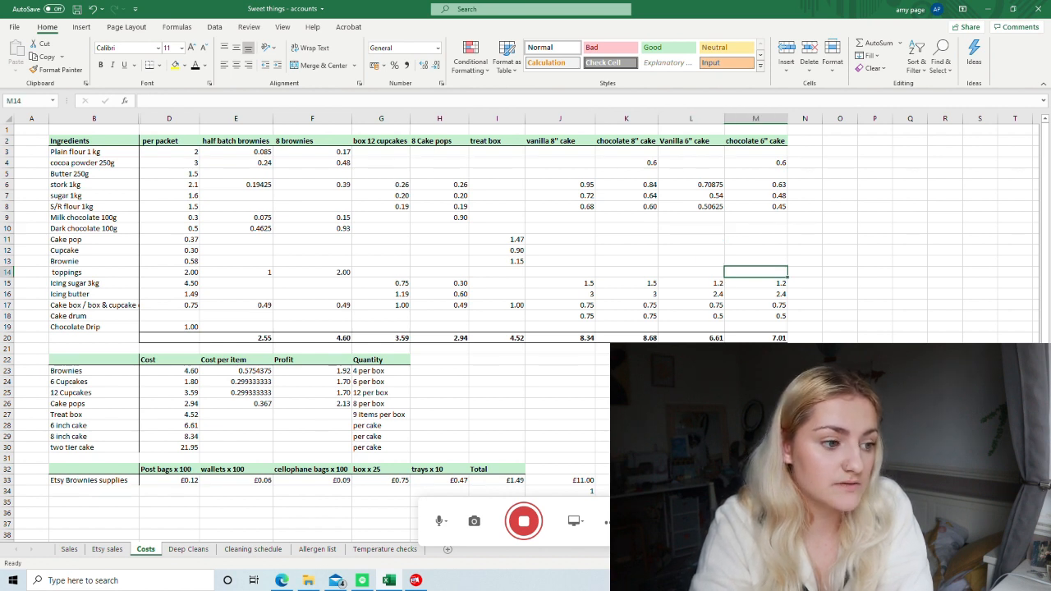
Step: Review the total ingredient costs in row 20 across all products, from half batch brownies to the chocolate 6" cake
{"action": "key", "text": "Down"}
{"action": "key", "text": "Down"}
{"action": "key", "text": "Down"}
{"action": "key", "text": "Down"}
{"action": "key", "text": "Down"}
{"action": "key", "text": "Down"}
{"action": "key", "text": "Down"}
{"action": "key", "text": "Down"}
{"action": "key", "text": "Down"}
{"action": "left_click_drag", "start_coordinate": [248, 337], "coordinate": [787, 340]}
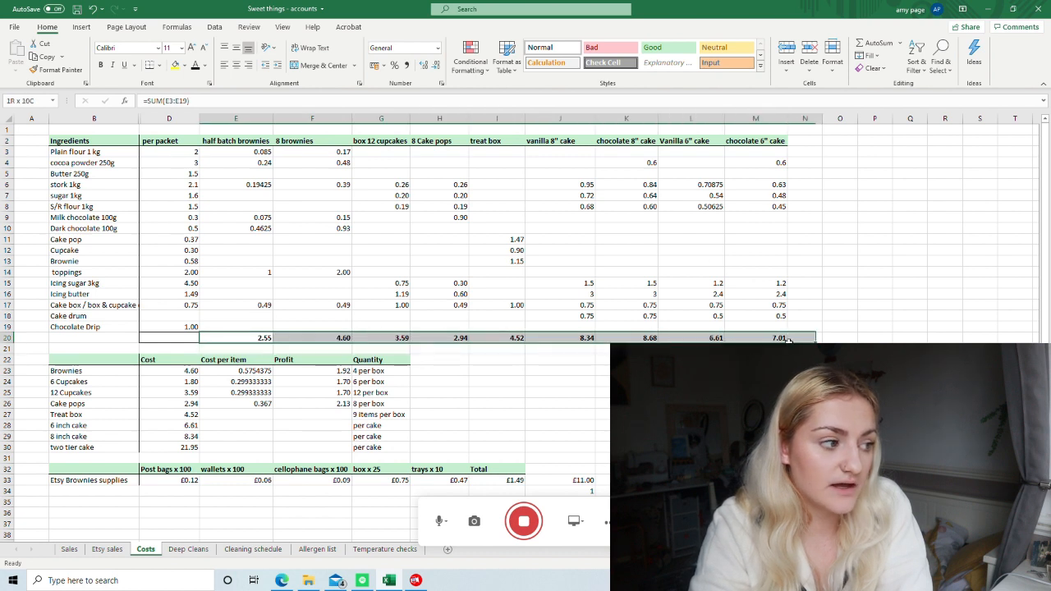
{"action": "left_click", "coordinate": [779, 338]}
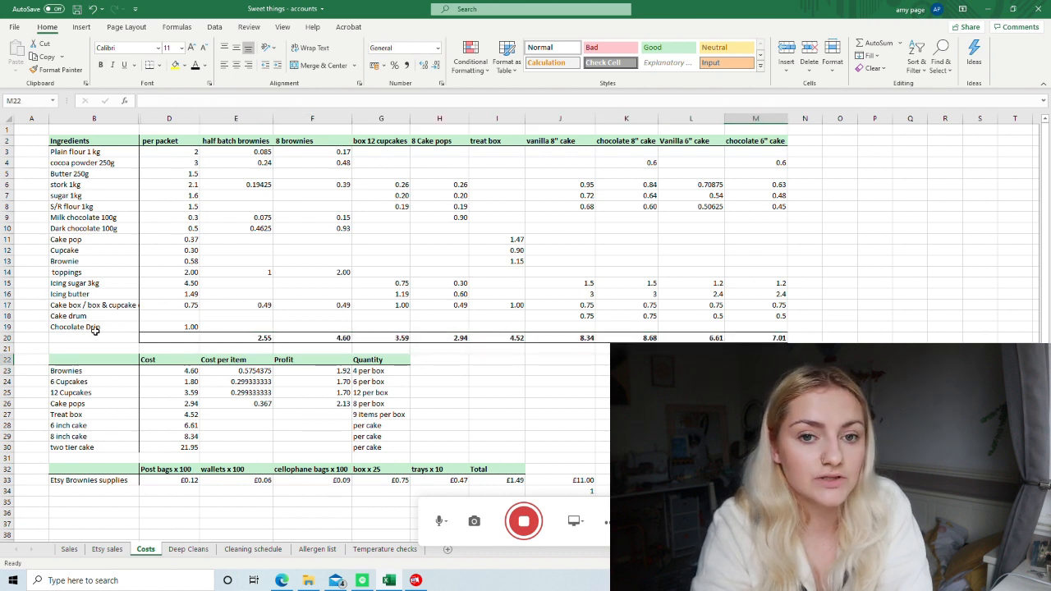
Step: Examine the Chocolate Drip row's per-packet cost alongside the vanilla 8" cake column's drip cell and total formula
{"action": "left_click", "coordinate": [85, 328]}
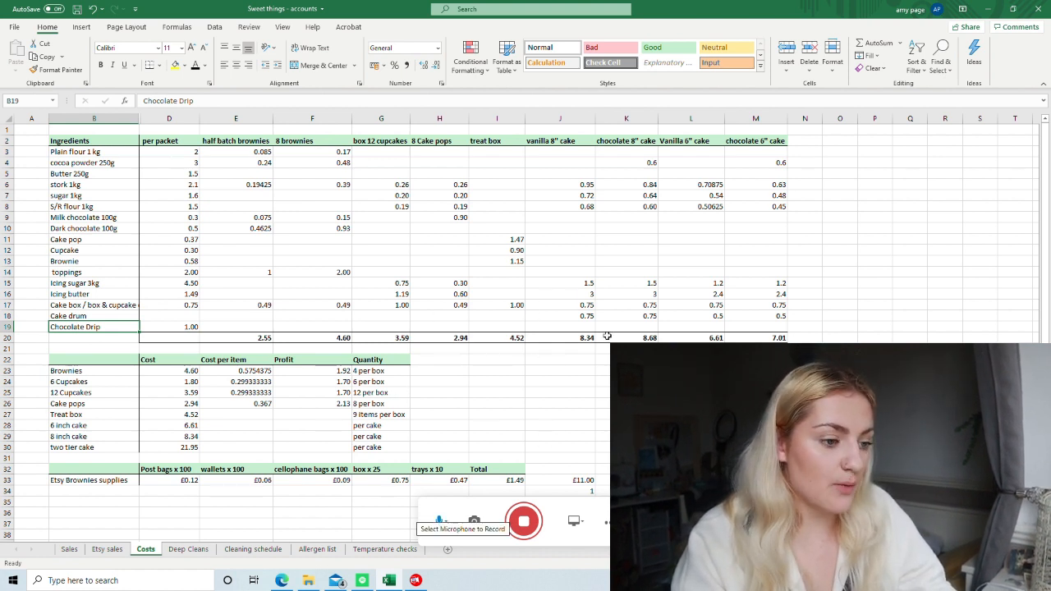
{"action": "left_click", "coordinate": [581, 327]}
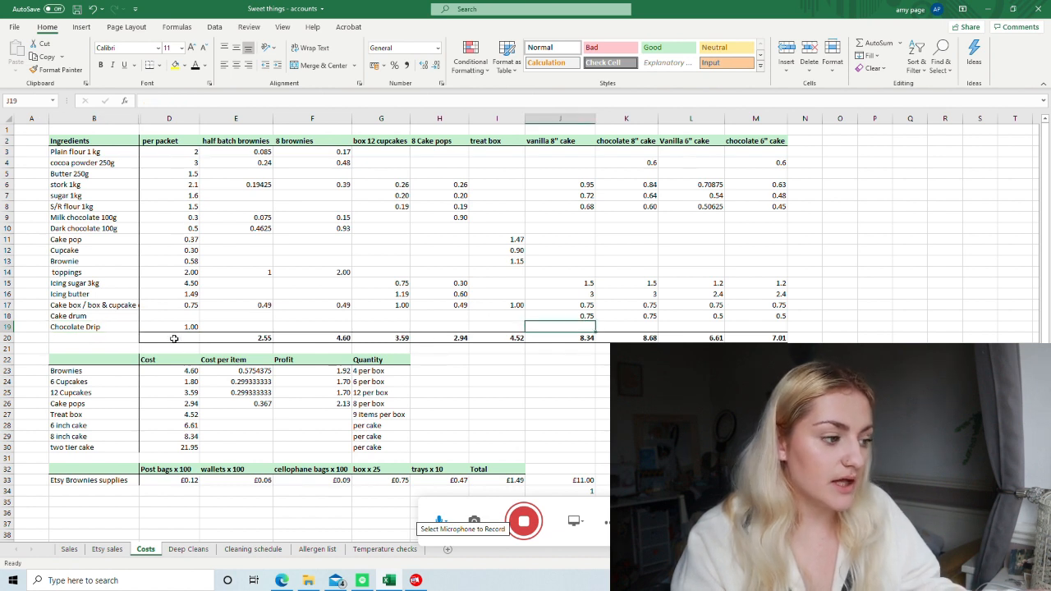
{"action": "left_click", "coordinate": [97, 331]}
{"action": "left_click", "coordinate": [186, 329]}
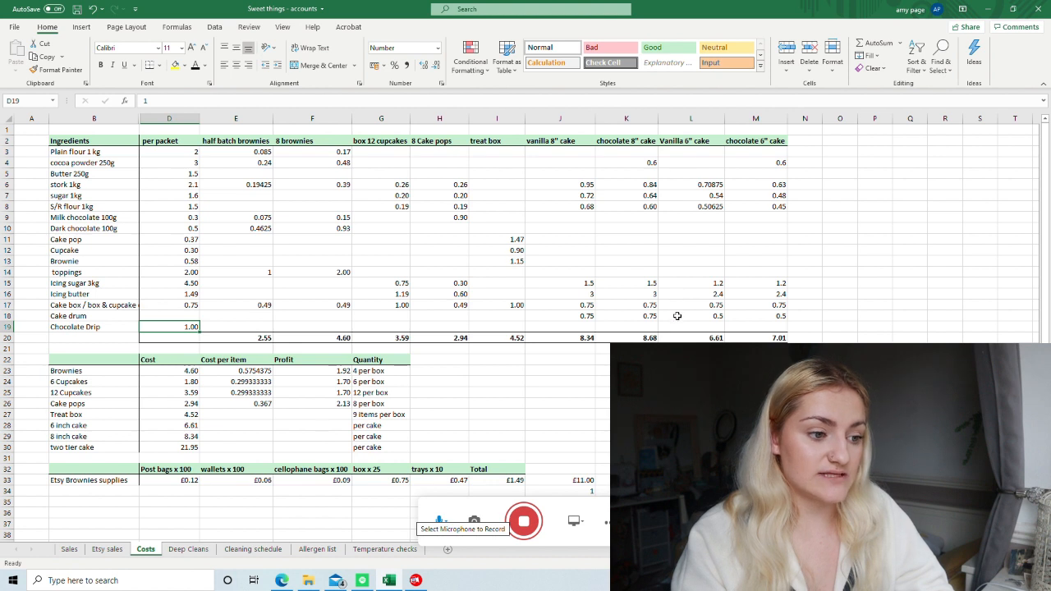
{"action": "left_click", "coordinate": [588, 338]}
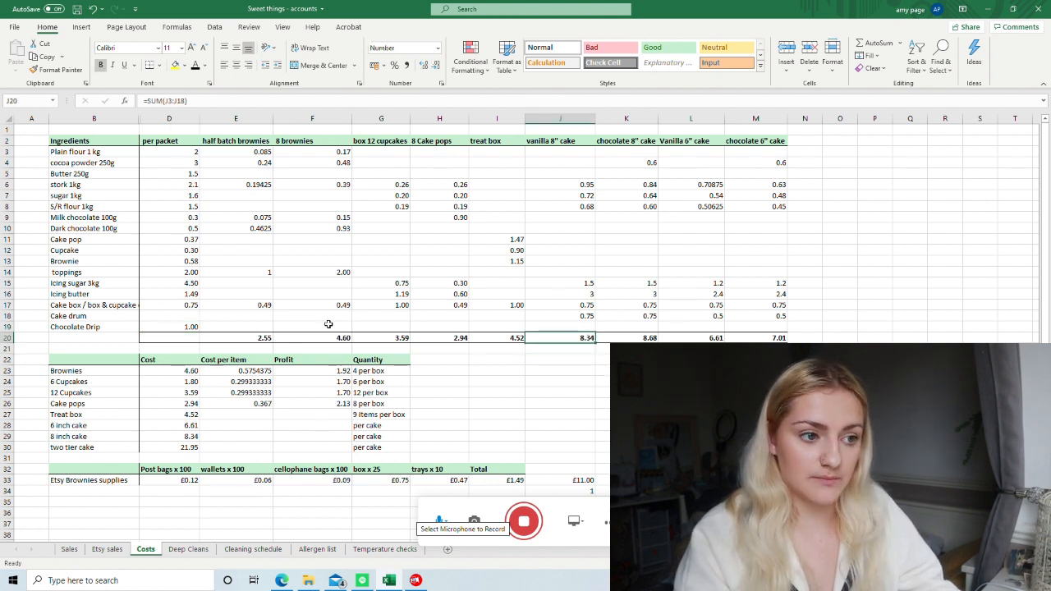
{"action": "left_click", "coordinate": [175, 328]}
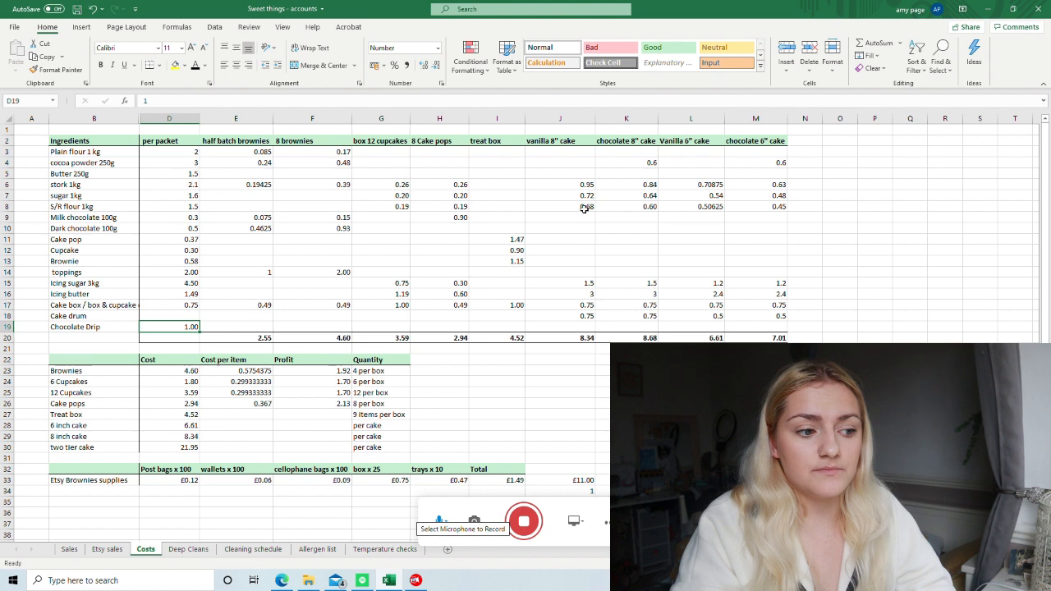
{"action": "left_click", "coordinate": [585, 248]}
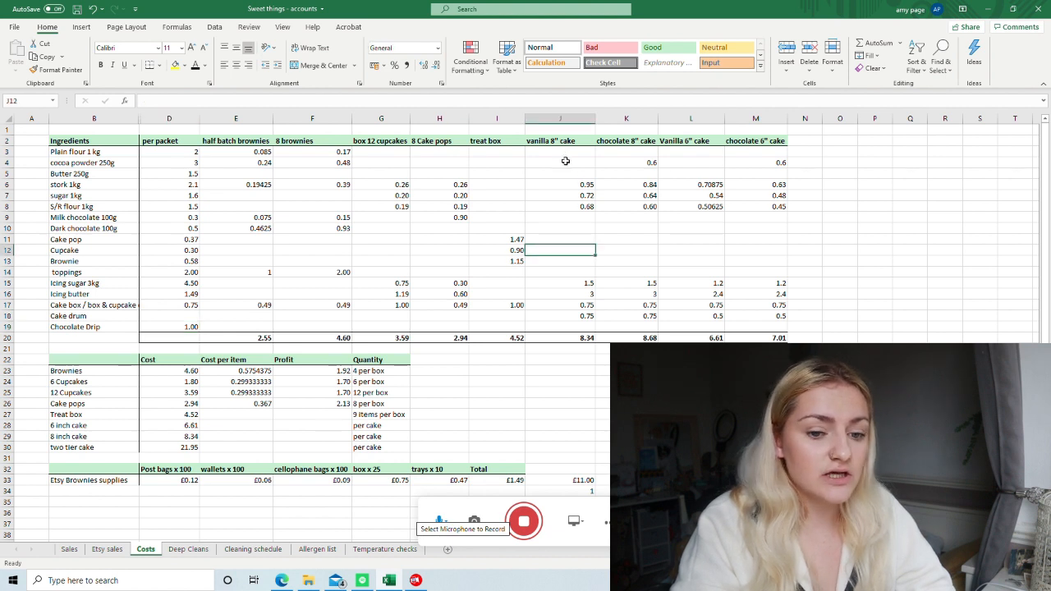
{"action": "left_click", "coordinate": [584, 326]}
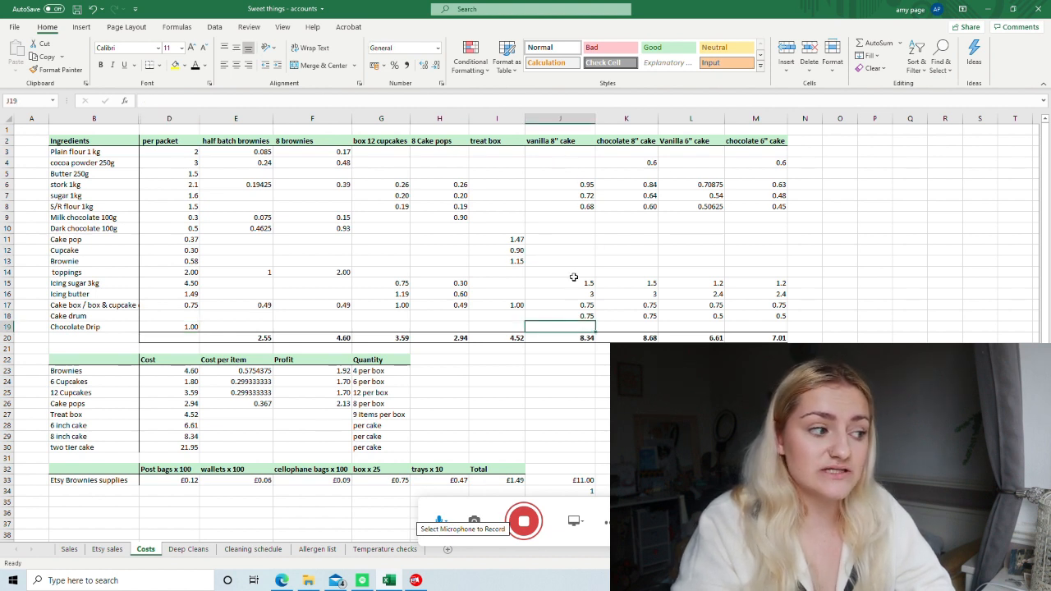